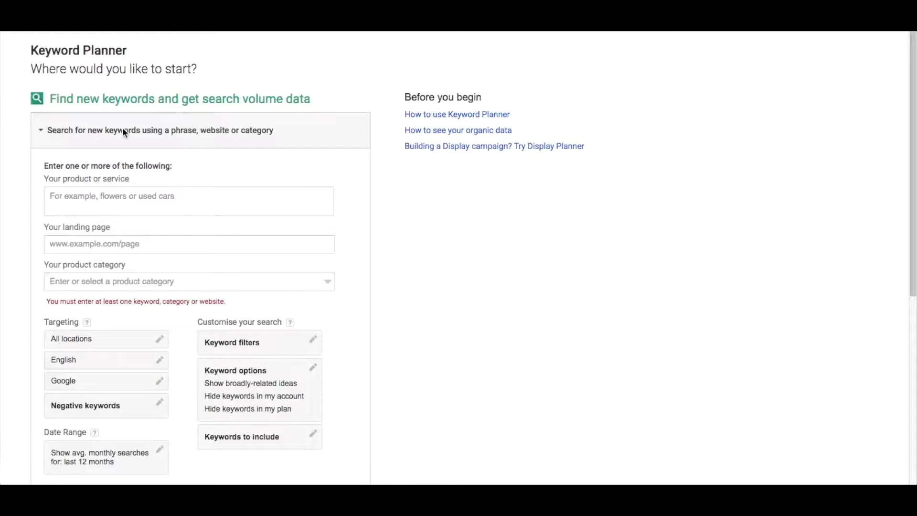
Enter "apartments, how to rent, how to sell a house, house sale" as the product or service keywords.
click(116, 198)
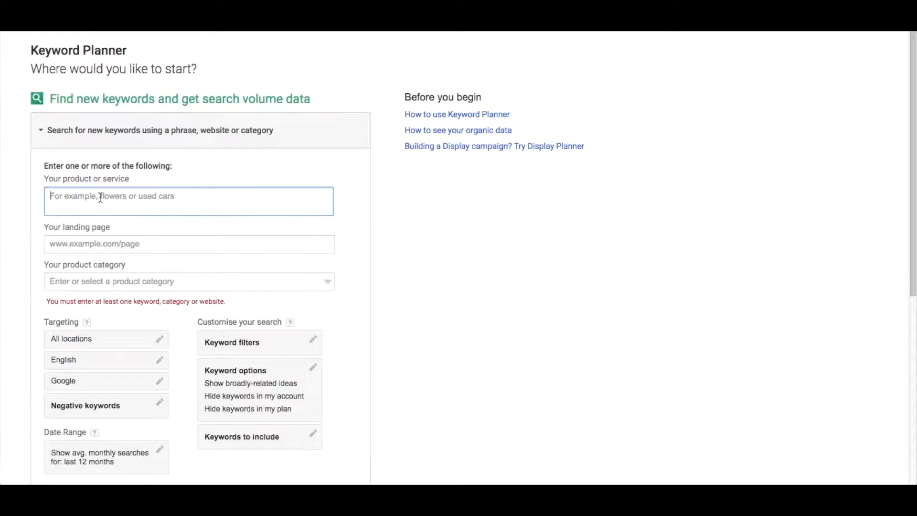
text(apar)
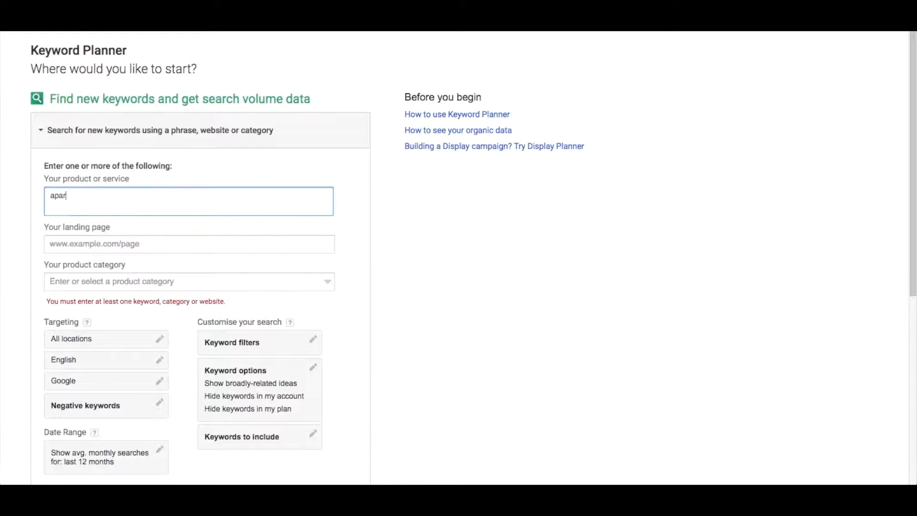
text(tments, how to rent, how t)
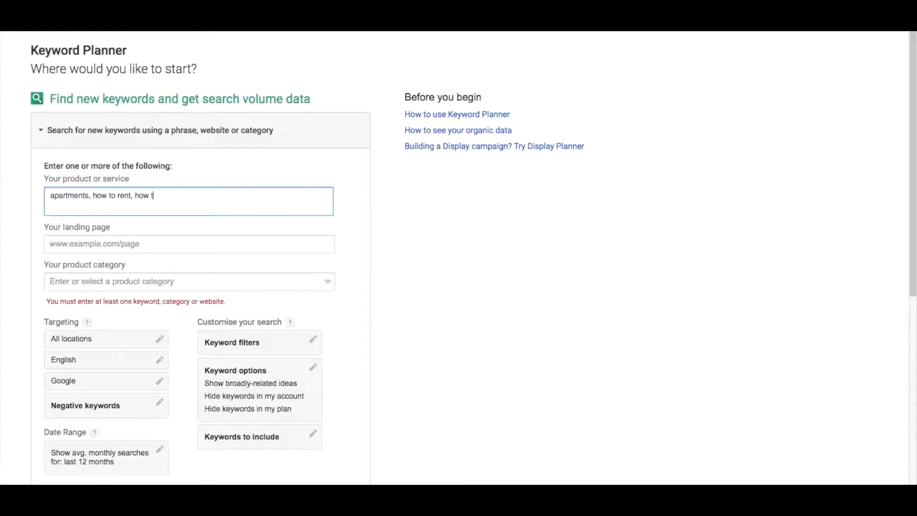
text(o sell a house, house sale)
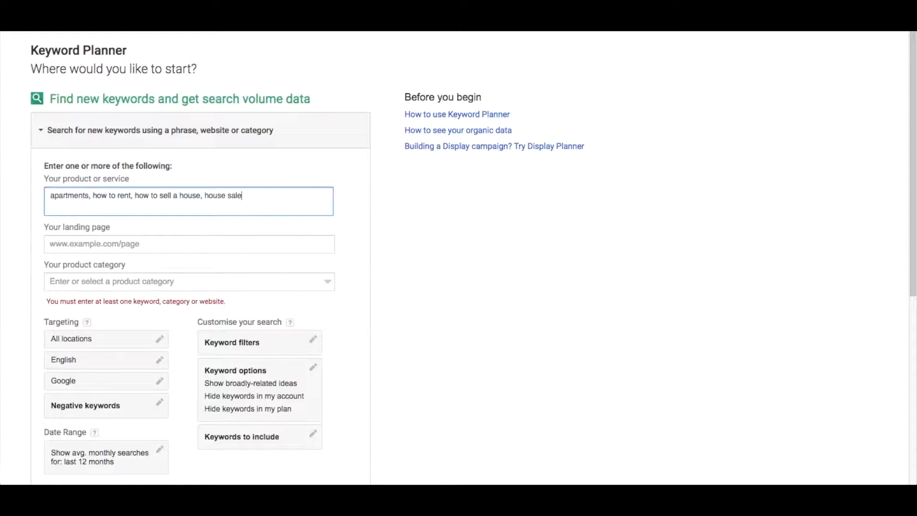
Replace the keyword "house sale" with "what does selling a house involve," in the product or service list.
key(BackSpace)
key(BackSpace)
key(BackSpace)
key(BackSpace)
key(BackSpace)
key(BackSpace)
key(BackSpace)
key(BackSpace)
key(BackSpace)
key(BackSpace)
text(what invo)
key(BackSpace)
key(BackSpace)
key(BackSpace)
key(BackSpace)
text(does selling a hu)
key(BackSpace)
text(ouse involve,)
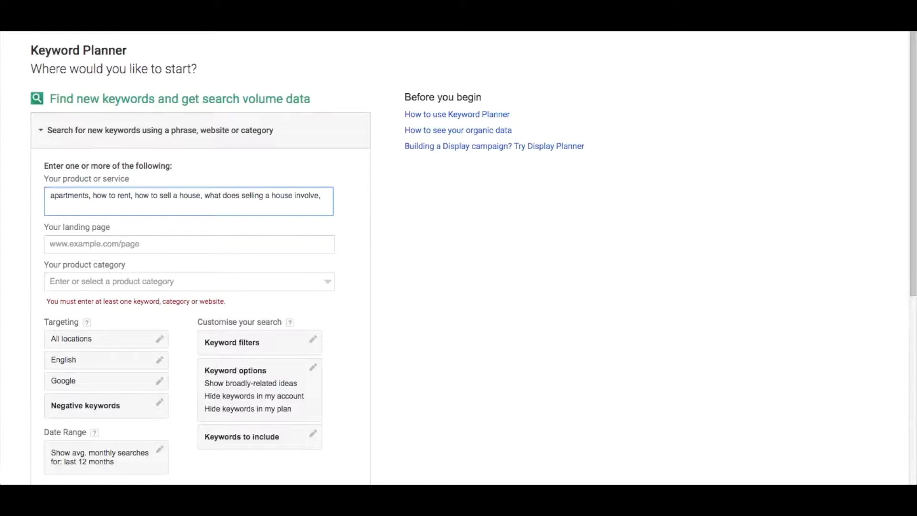
Add "finding a real estate agent" as the last product or service keyword.
text(finding a relal esate)
key(BackSpace)
key(BackSpace)
key(BackSpace)
key(BackSpace)
text(tate agent)
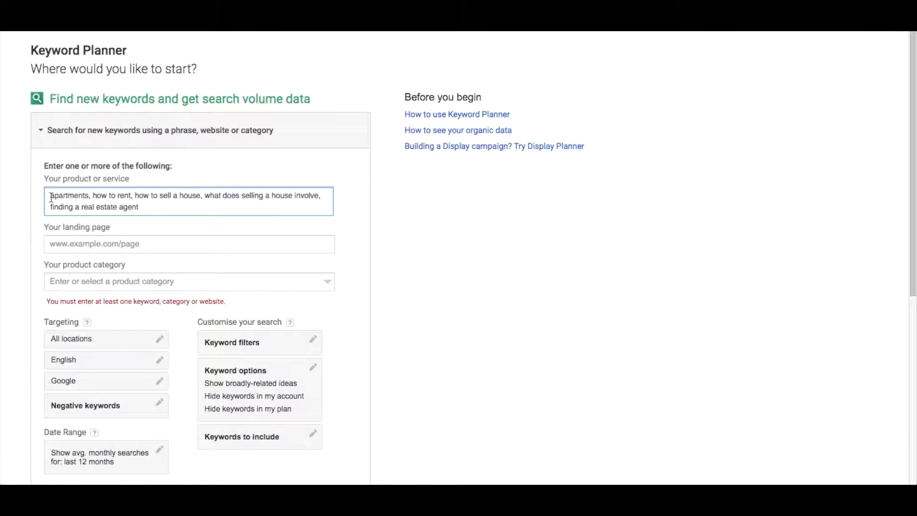
Set the targeted location to the country Australia and get the keyword ideas.
scroll(172, 264, down, 2)
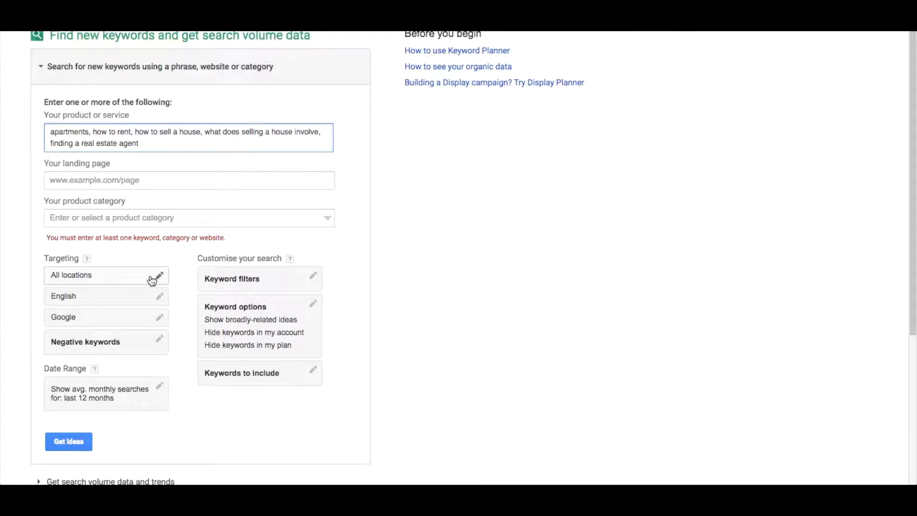
click(158, 275)
click(159, 263)
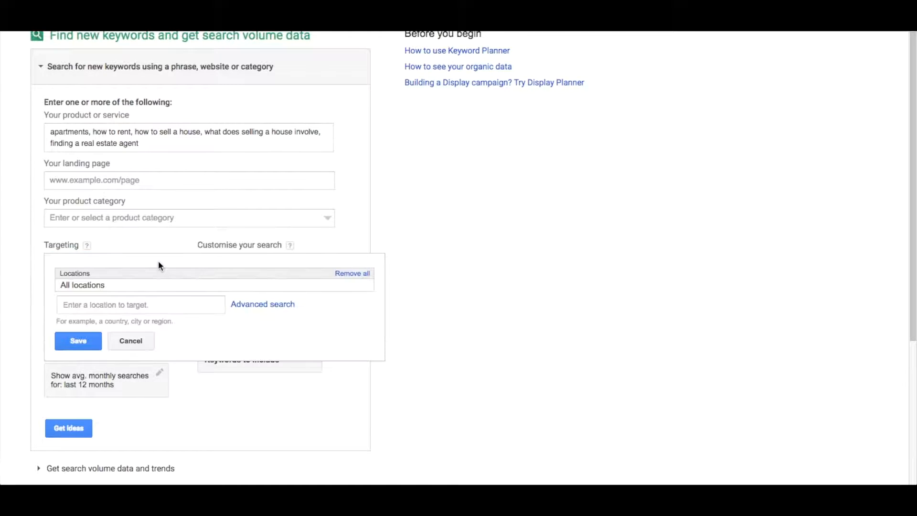
click(113, 303)
text(Australia)
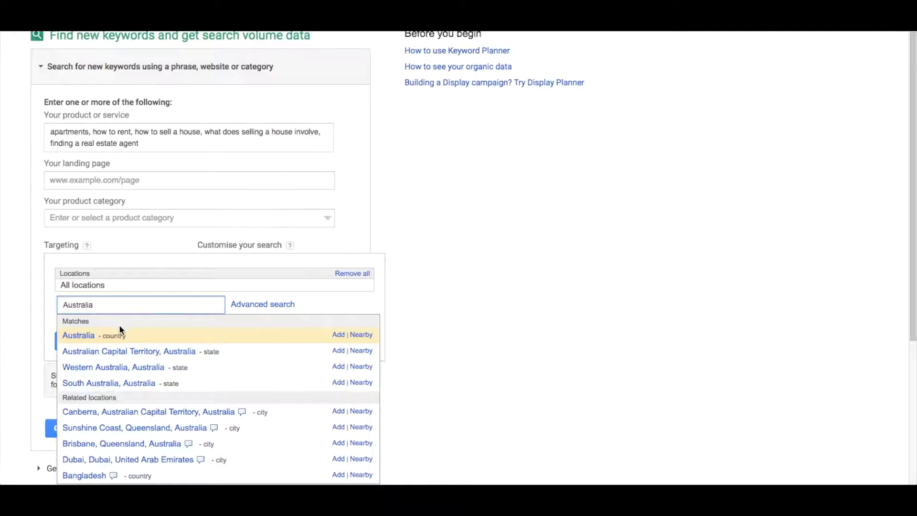
click(339, 335)
click(90, 346)
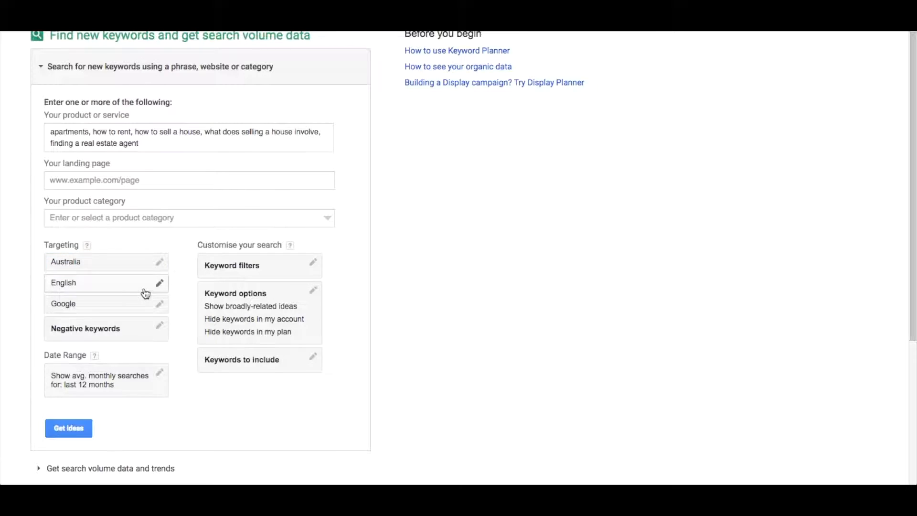
click(72, 428)
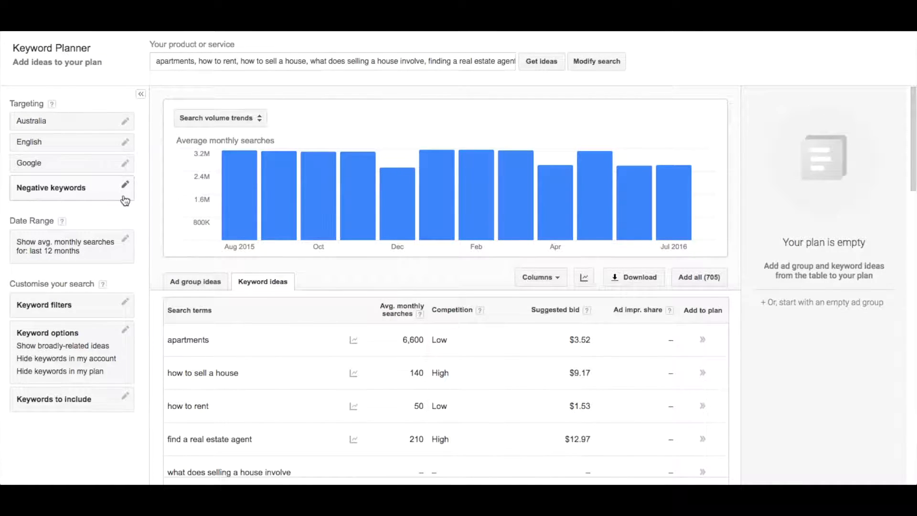
Examine the monthly search volume chart and the keyword ideas sorted by average monthly searches from highest to lowest.
mouse_move(244, 196)
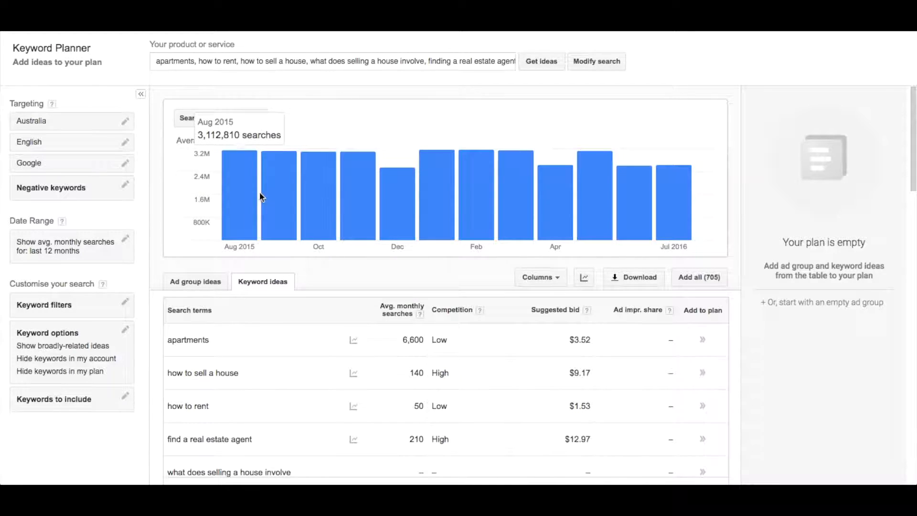
mouse_move(326, 180)
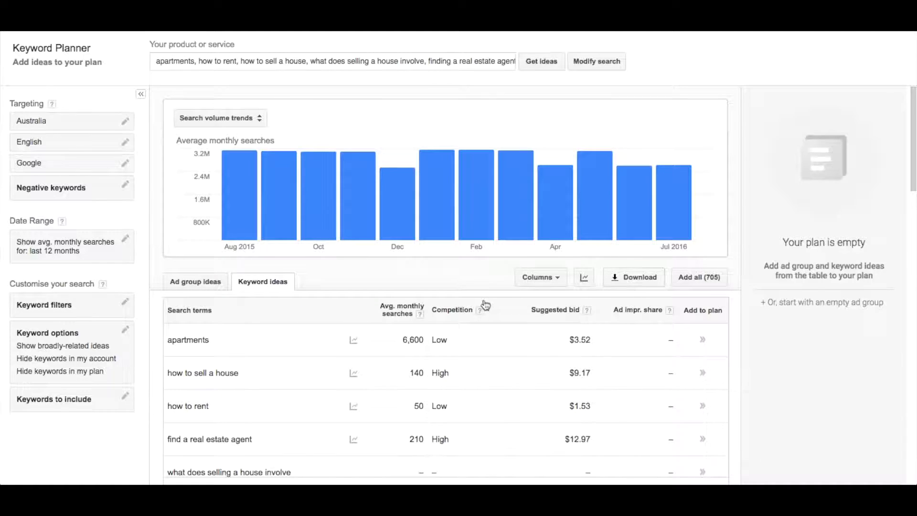
scroll(483, 303, down, 2)
scroll(483, 306, down, 3)
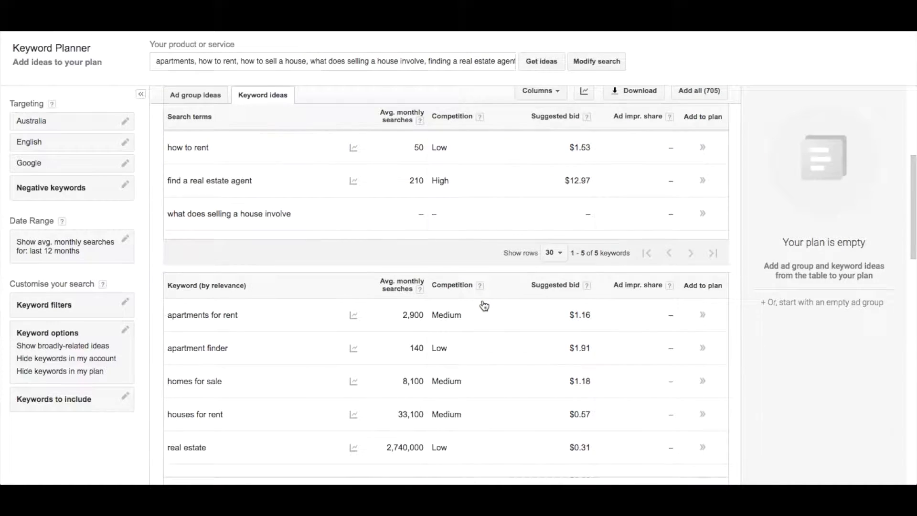
scroll(483, 305, down, 1)
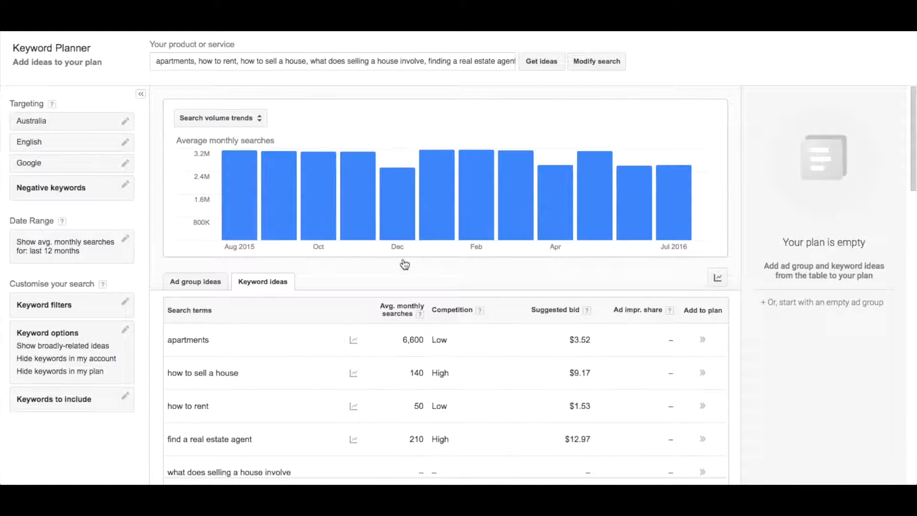
scroll(404, 264, up, 6)
scroll(403, 260, down, 6)
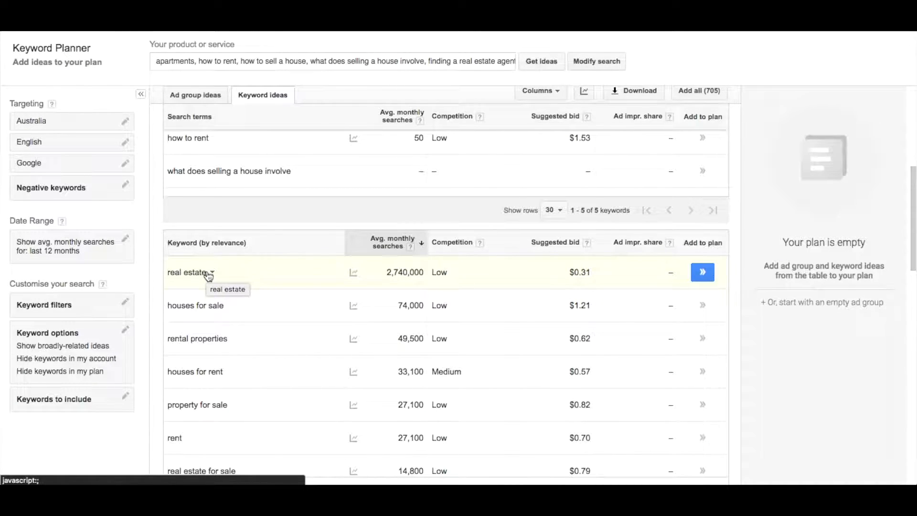
scroll(209, 276, down, 1)
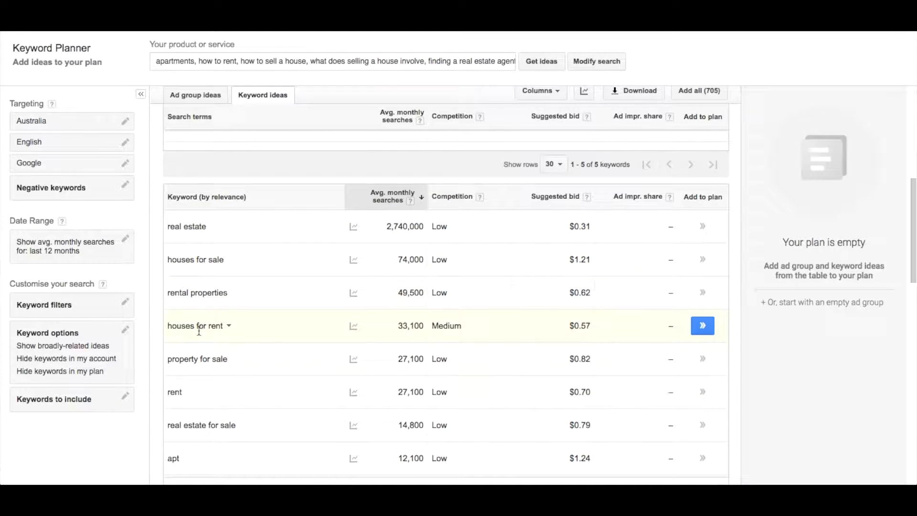
scroll(199, 330, down, 1)
scroll(199, 328, down, 3)
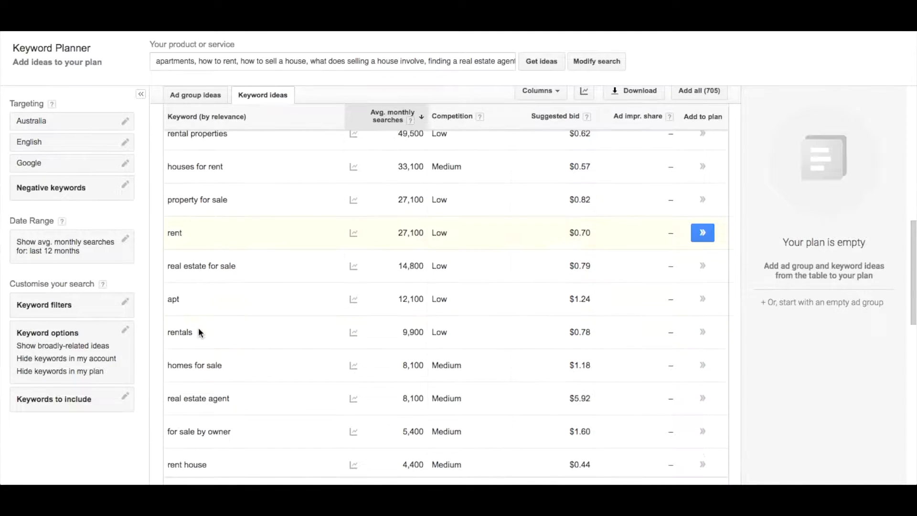
scroll(198, 329, down, 3)
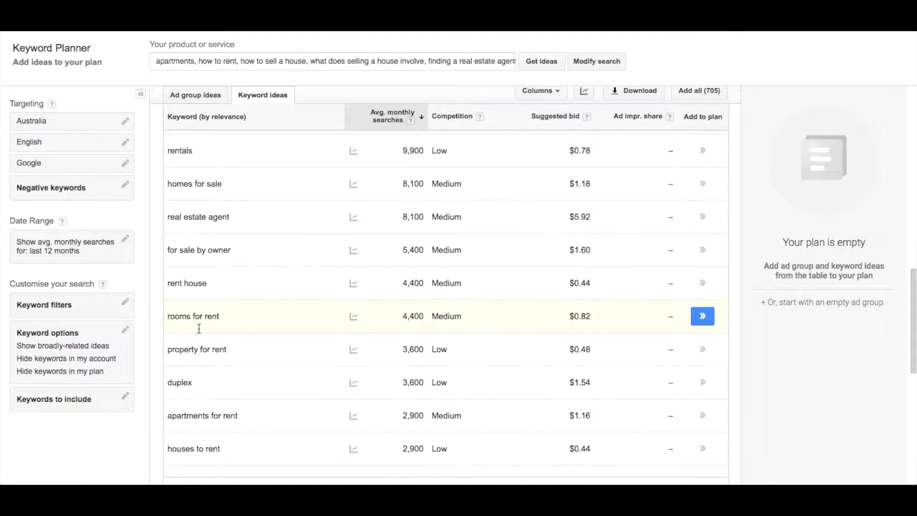
scroll(199, 328, up, 10)
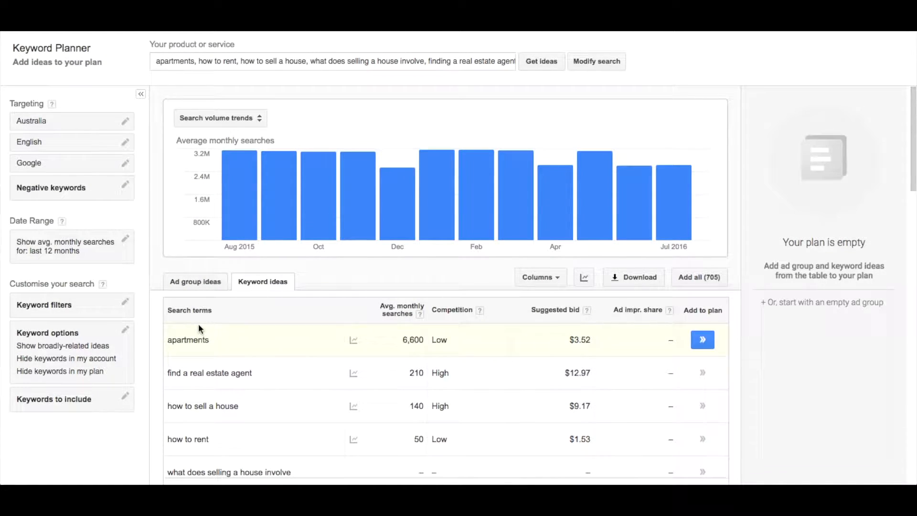
Download the ad group ideas and open the exported keyword spreadsheet in Excel.
click(209, 283)
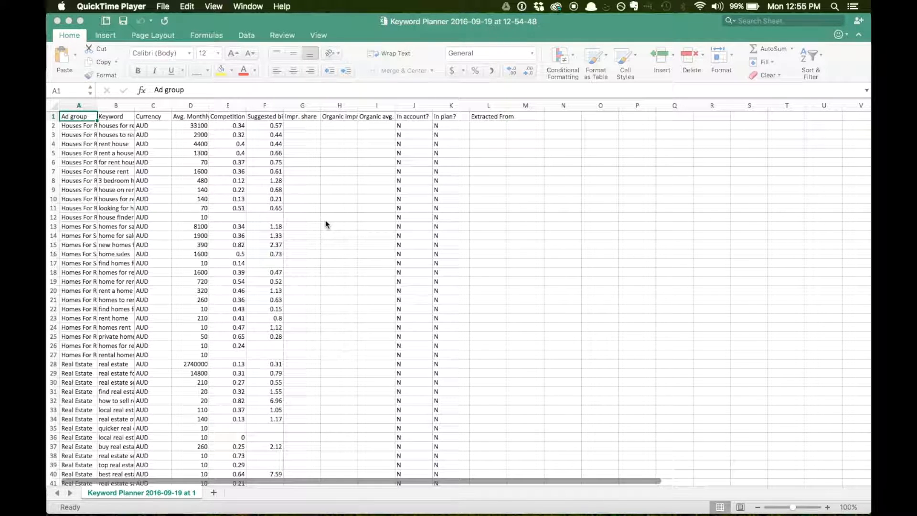
click(121, 129)
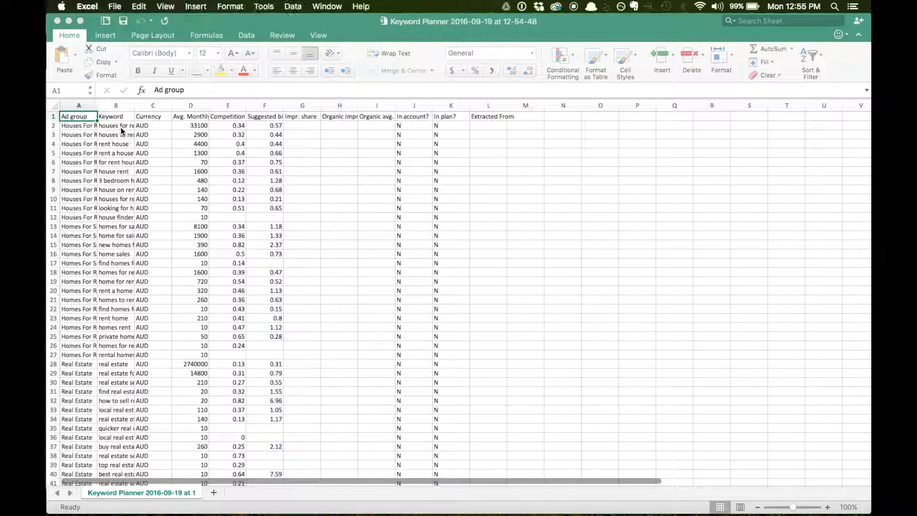
click(122, 129)
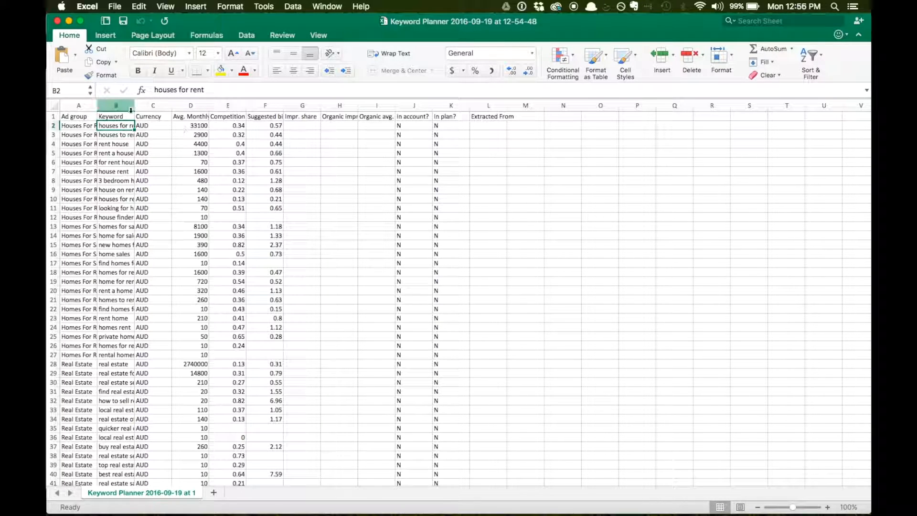
Delete the Currency column from the keyword spreadsheet.
click(152, 106)
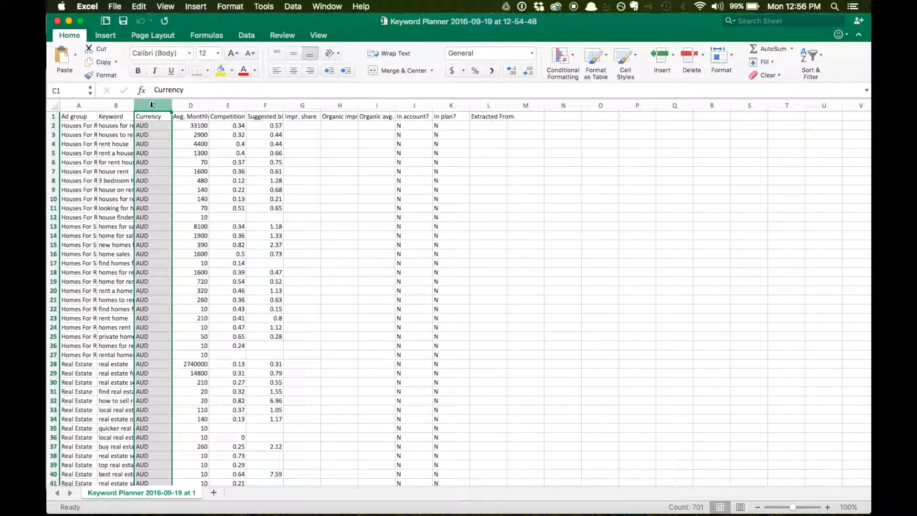
right_click(151, 107)
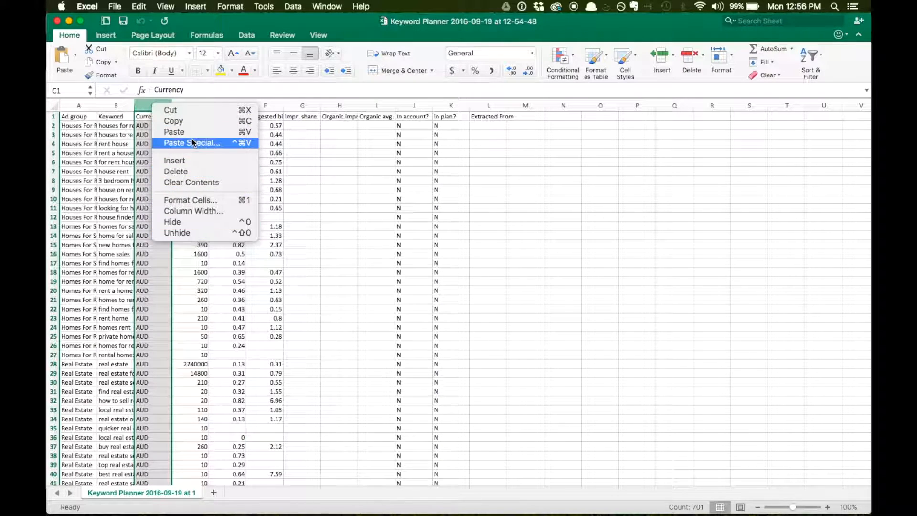
click(180, 172)
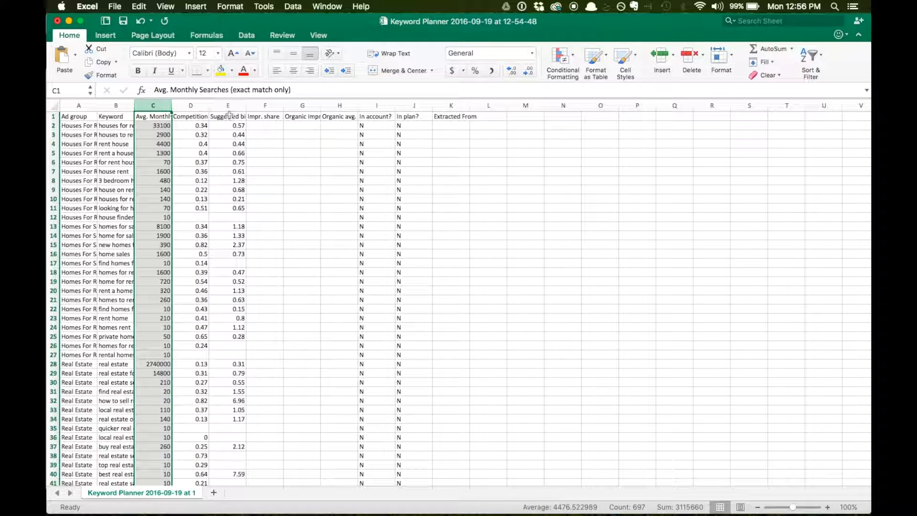
Delete all the columns from Suggested bid through Extracted From.
click(230, 105)
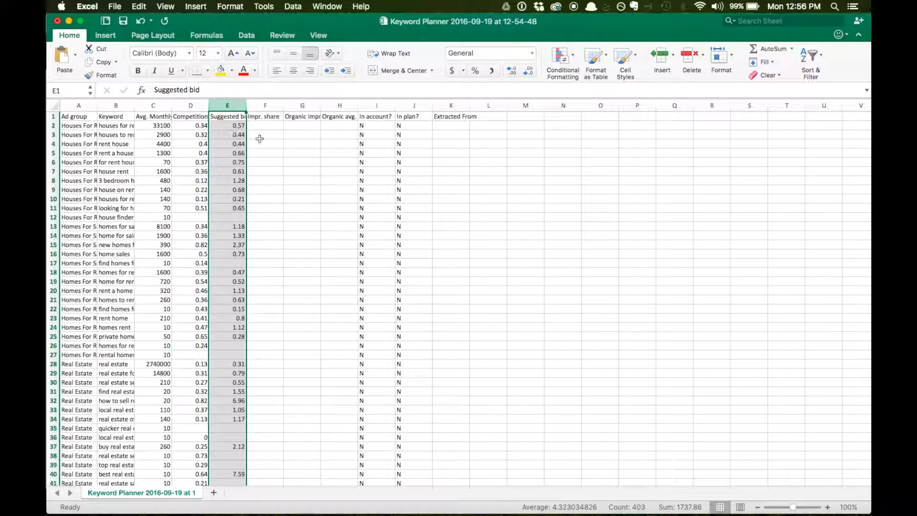
shift+click(451, 100)
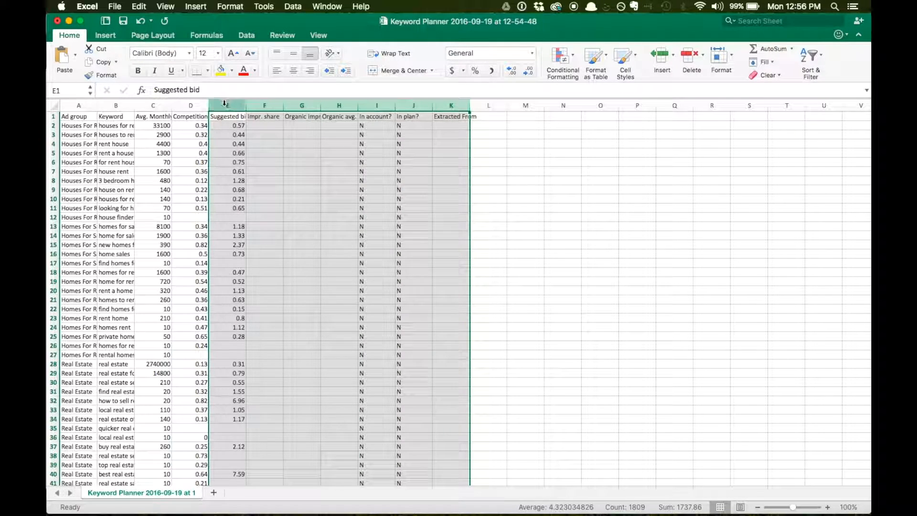
click(225, 103)
drag(225, 102, 439, 105)
right_click(440, 106)
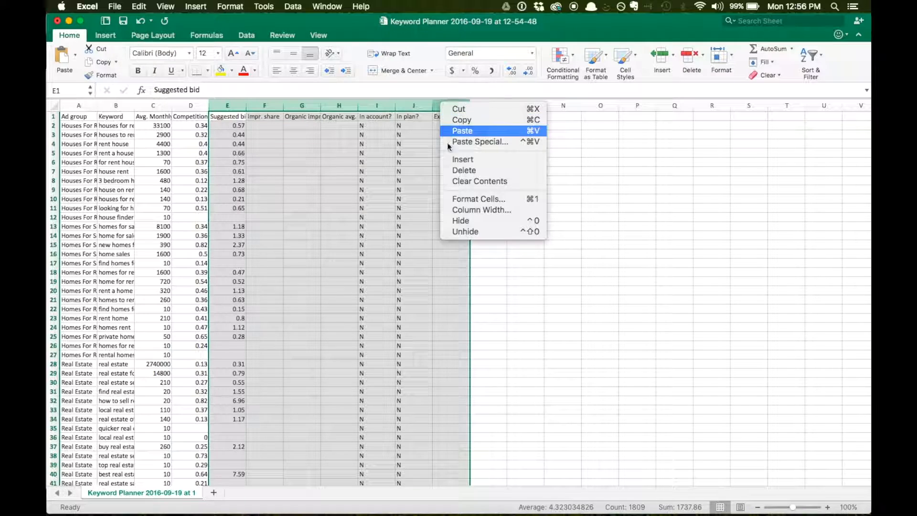
click(456, 170)
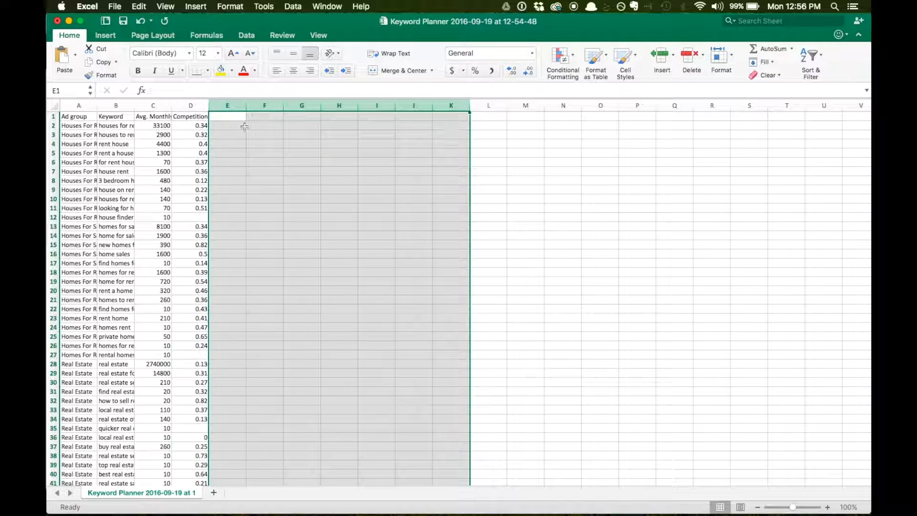
click(293, 225)
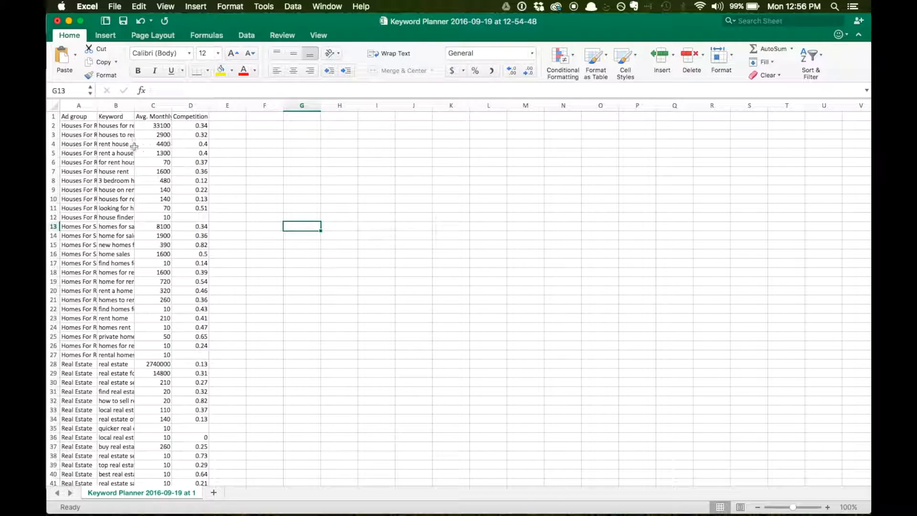
Widen the Ad group and Keyword columns until their full text fits.
drag(97, 106, 123, 111)
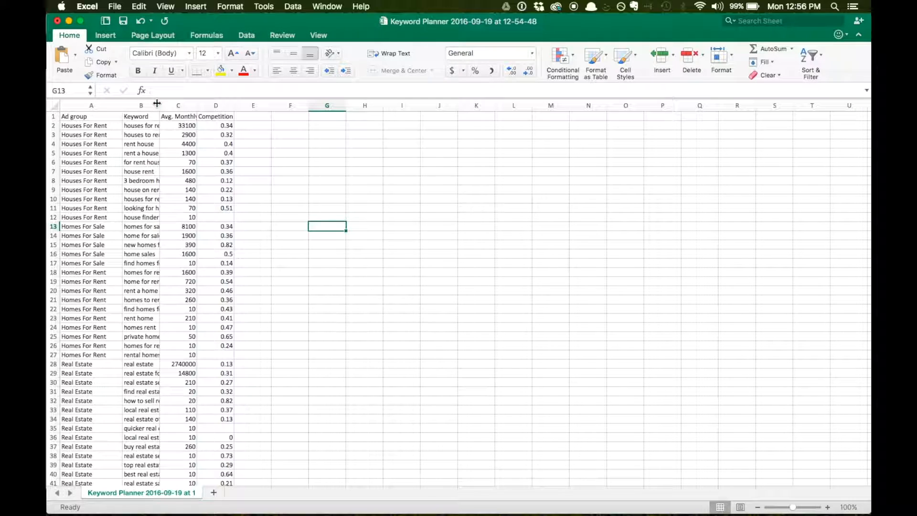
drag(159, 104, 223, 110)
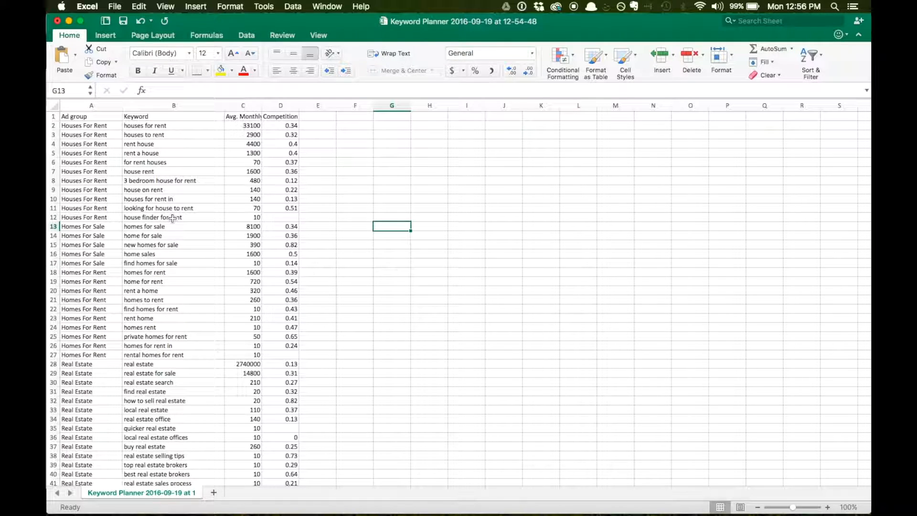
Add filters to the header row of the whole keyword table, from Ad group through Competition down to the last row.
click(86, 118)
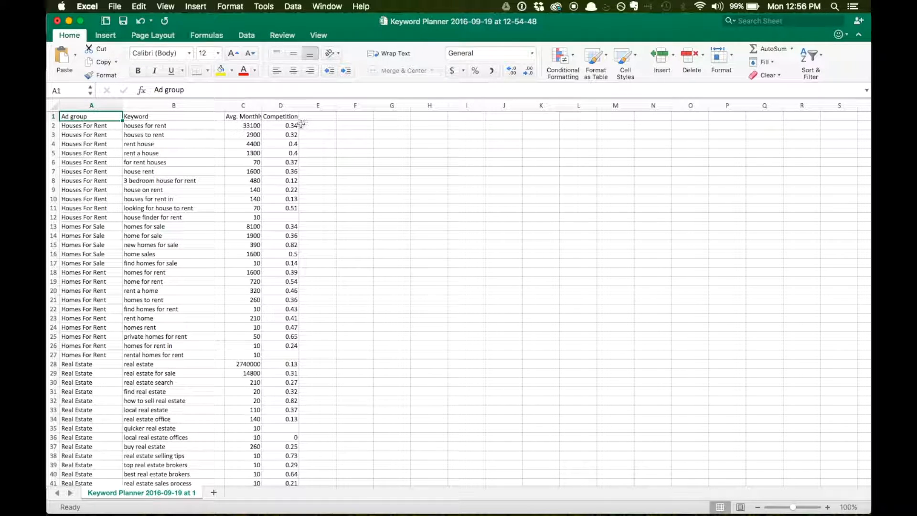
shift+click(285, 116)
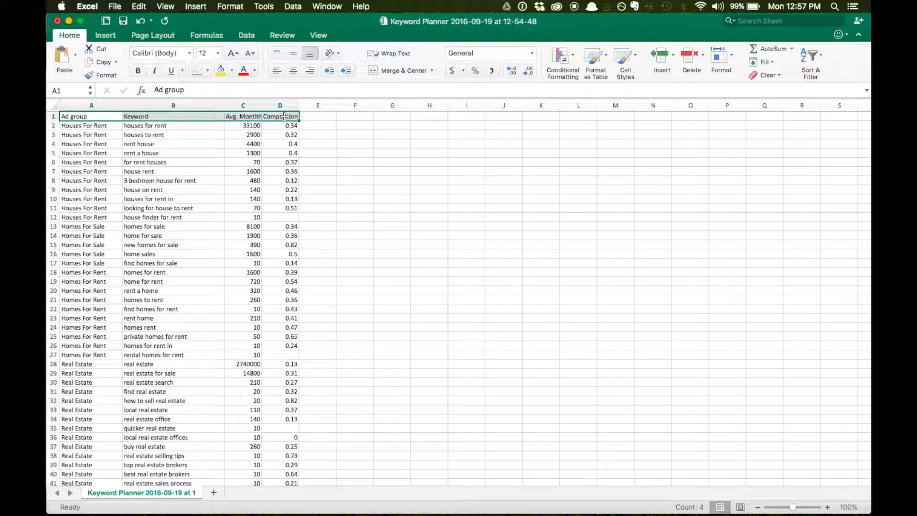
key(super+shift+Down)
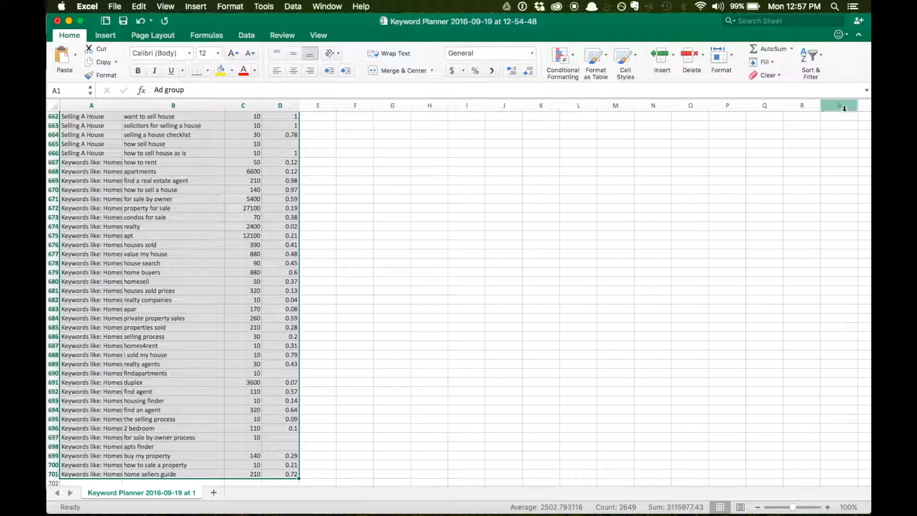
click(817, 61)
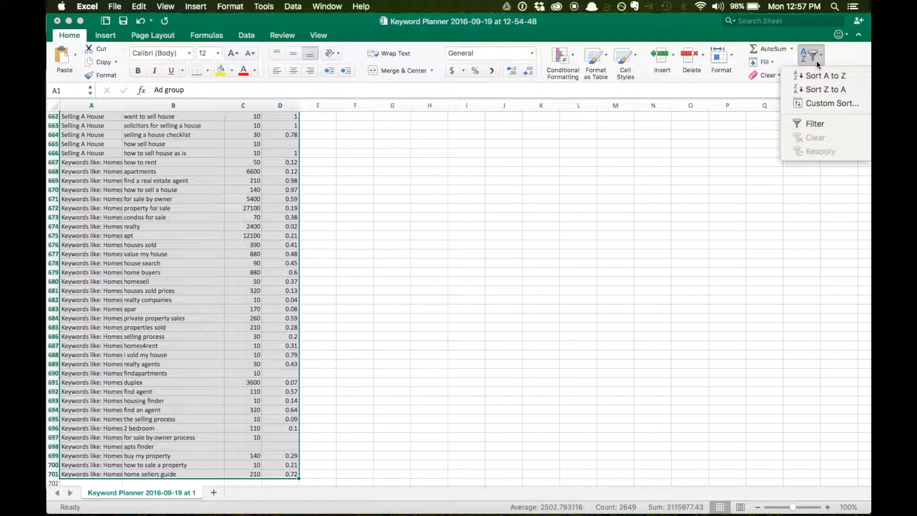
click(803, 124)
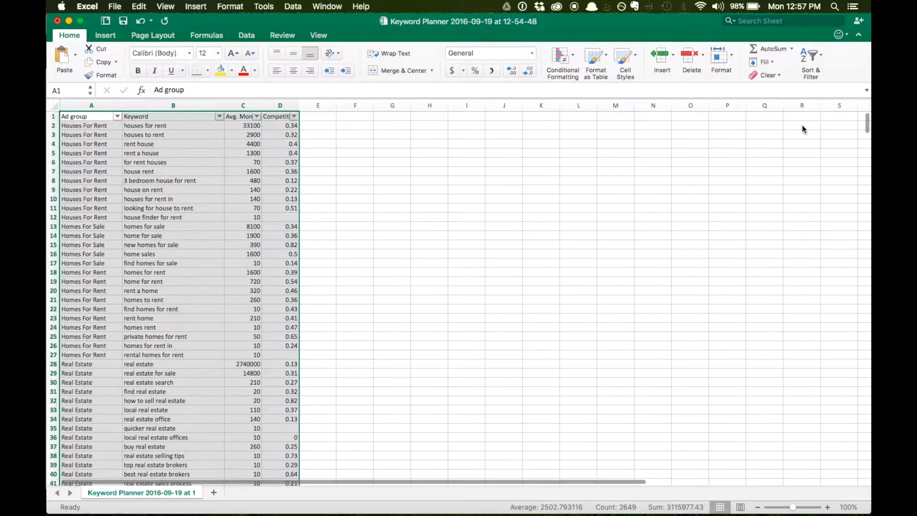
click(147, 236)
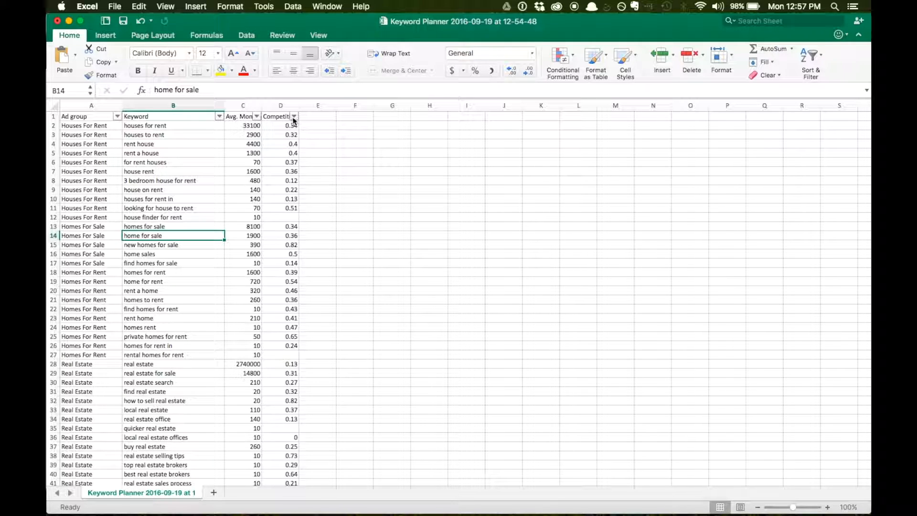
Sort the keyword table by the Keyword column in ascending order.
click(220, 115)
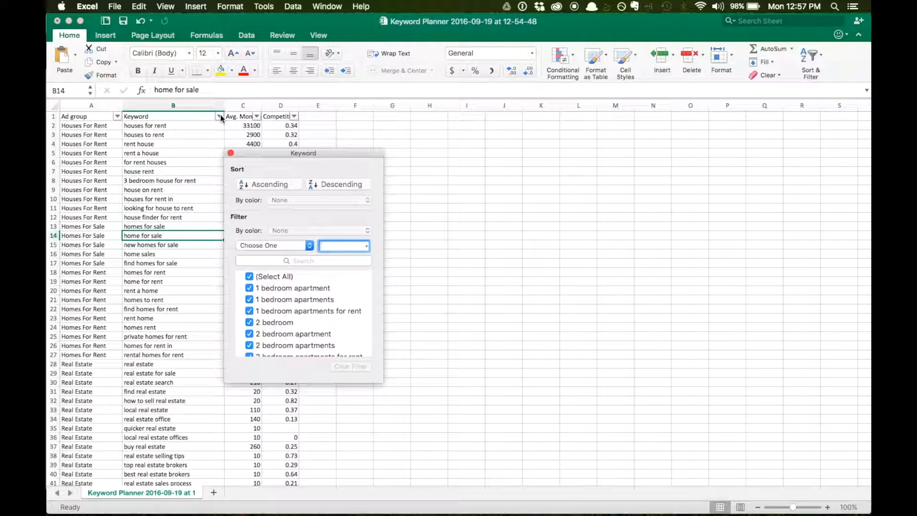
click(268, 186)
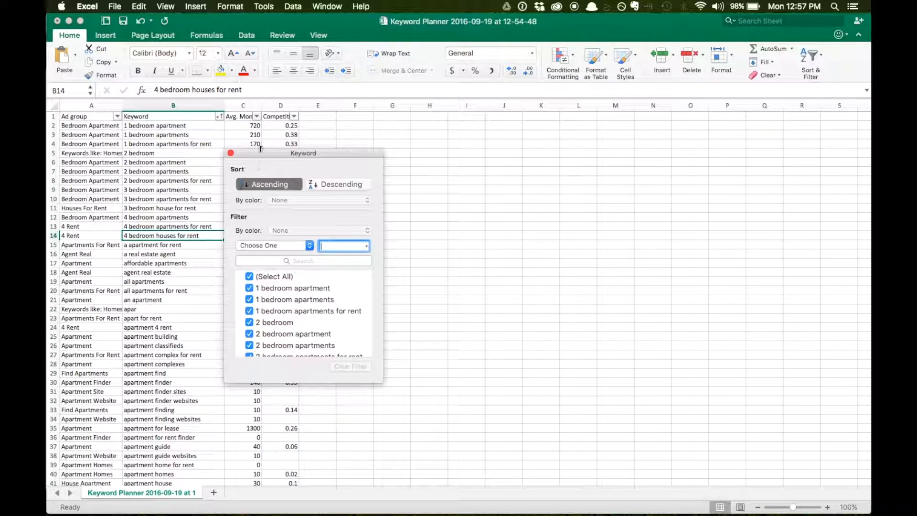
drag(261, 154, 555, 128)
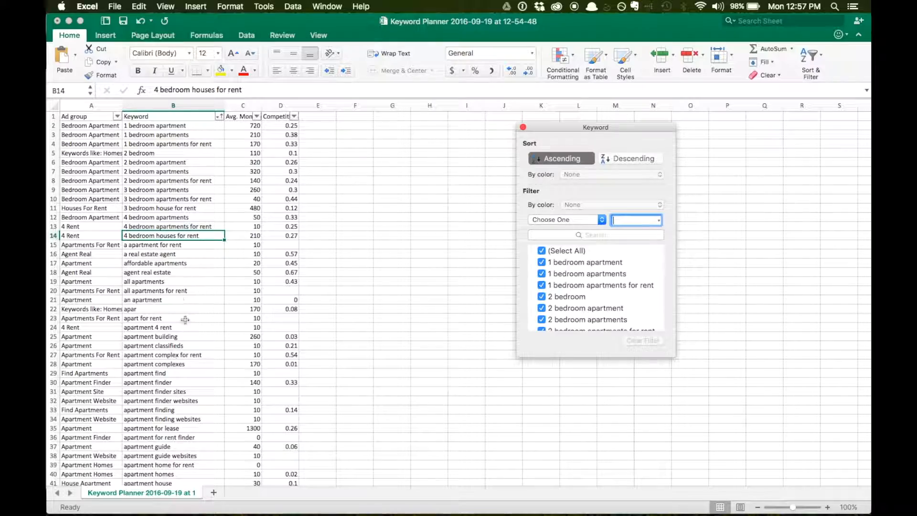
scroll(172, 370, down, 5)
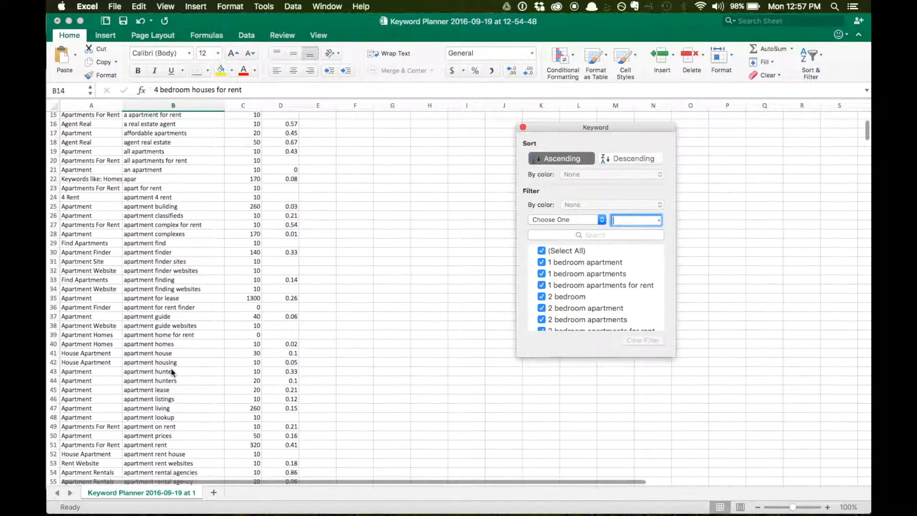
scroll(171, 368, up, 5)
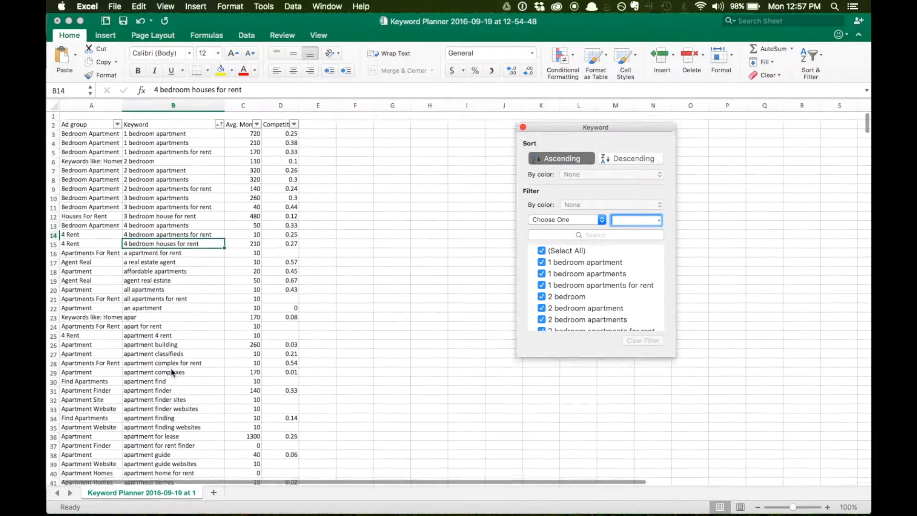
click(522, 127)
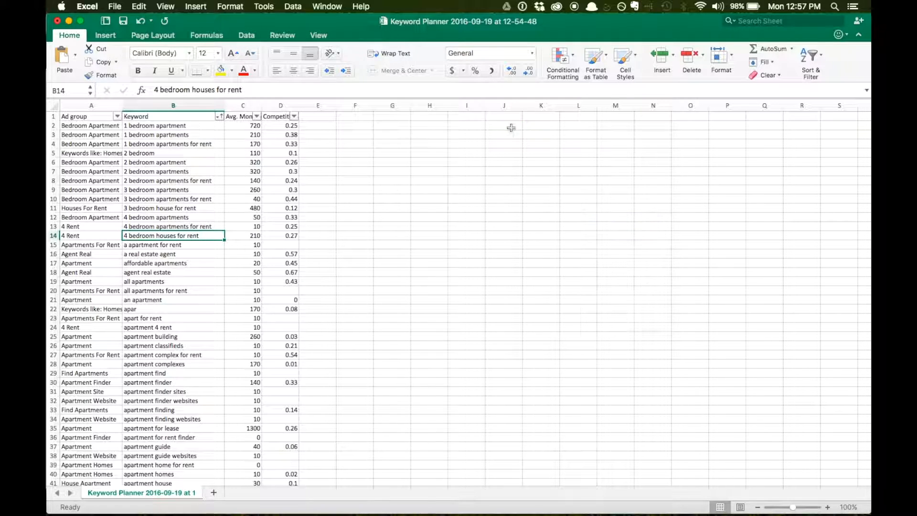
Sort the keyword table by average monthly searches in descending order.
click(257, 117)
click(317, 184)
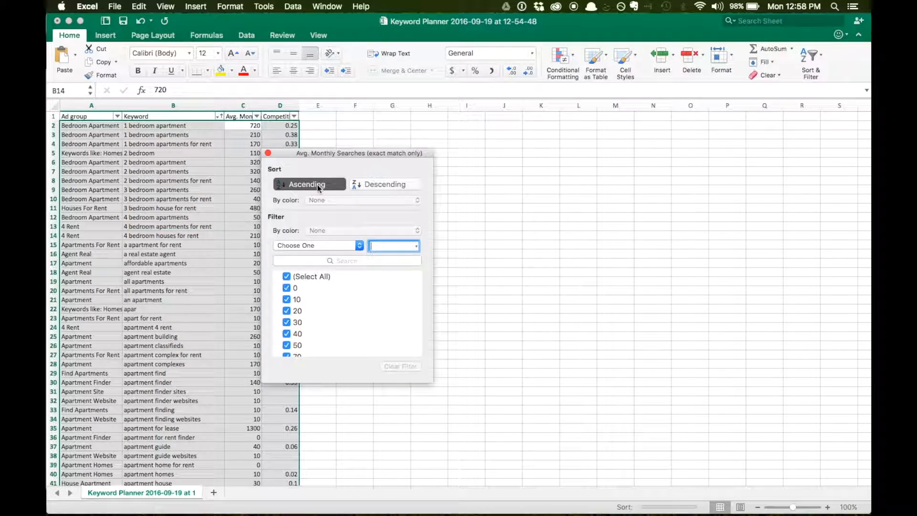
click(377, 183)
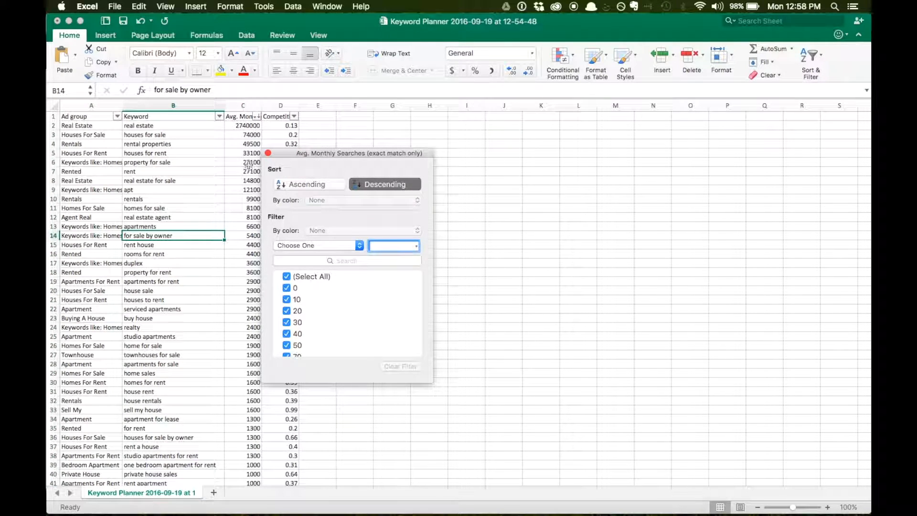
click(268, 153)
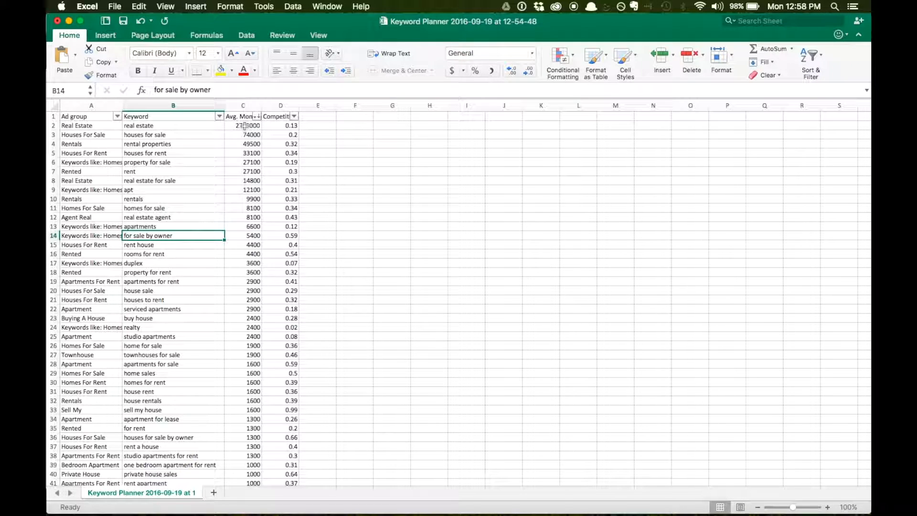
Create a copy of the keyword sheet at the end of the same workbook.
right_click(186, 493)
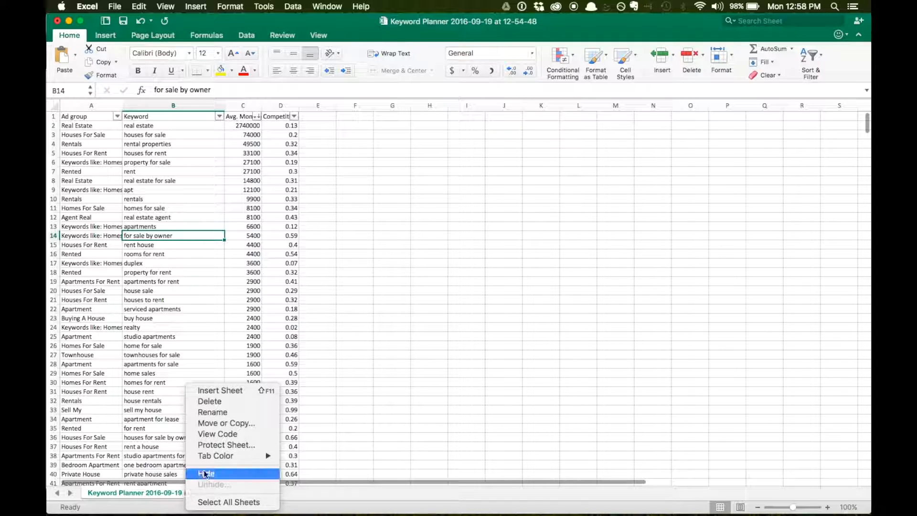
click(228, 424)
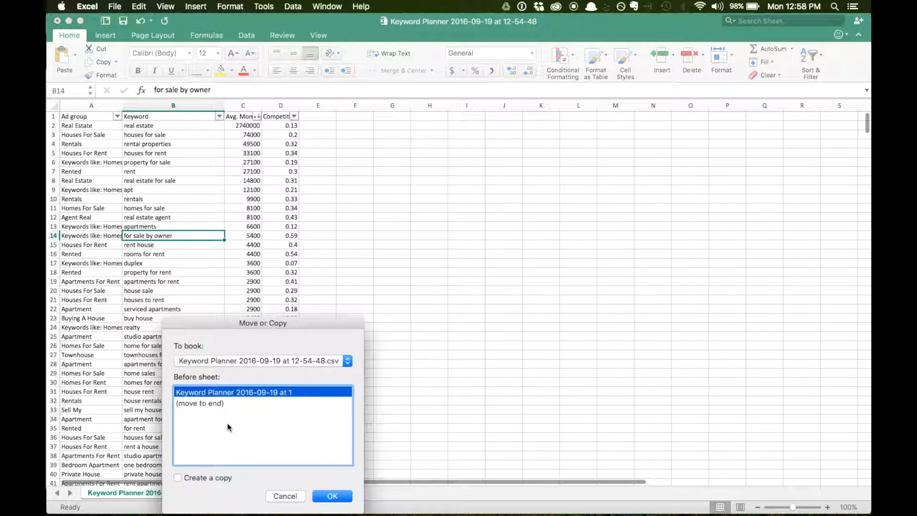
click(218, 403)
click(178, 477)
click(329, 495)
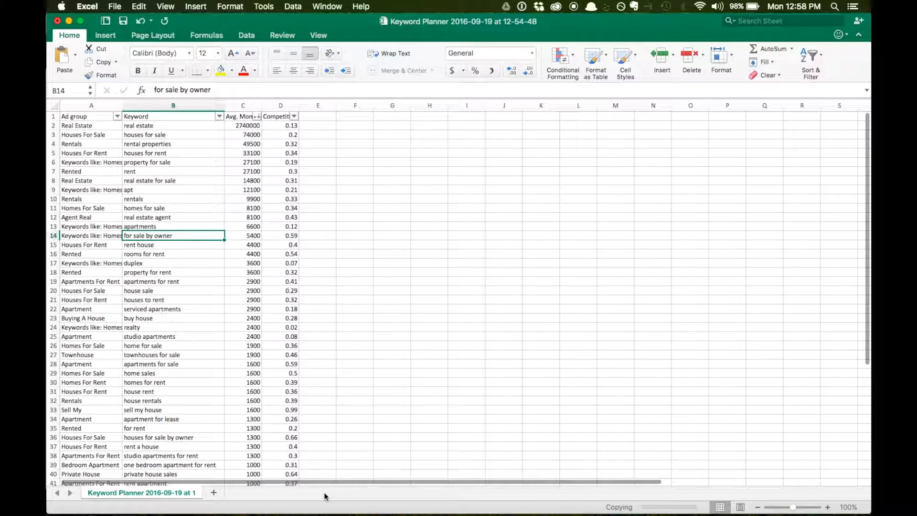
Rename the original keyword sheet as Goliath.
click(176, 493)
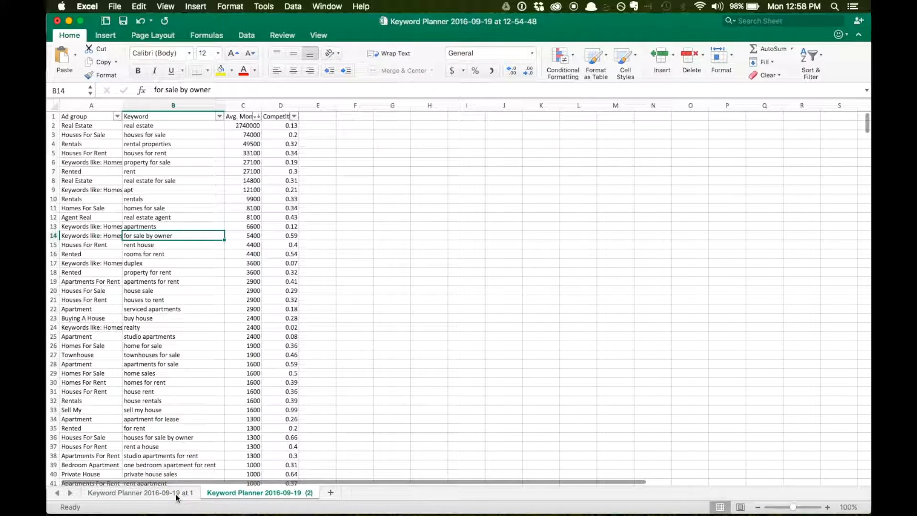
right_click(176, 494)
click(208, 414)
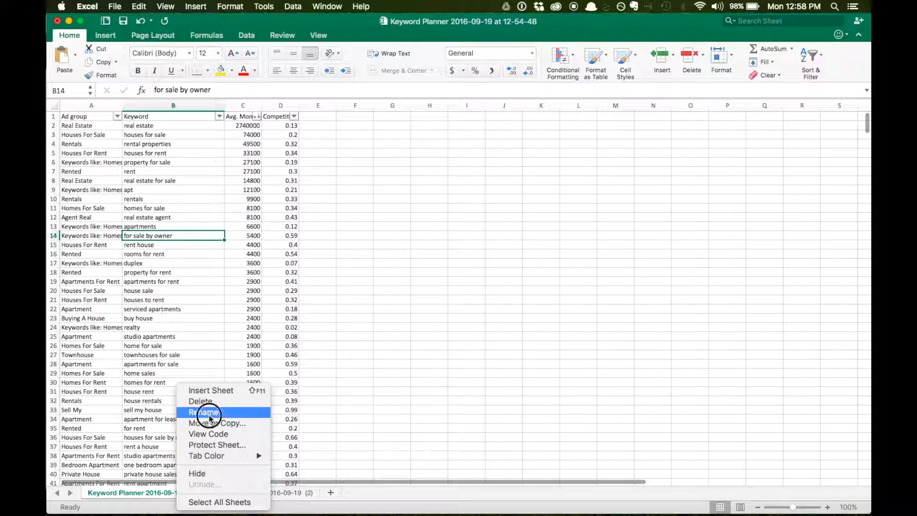
text(Goliath)
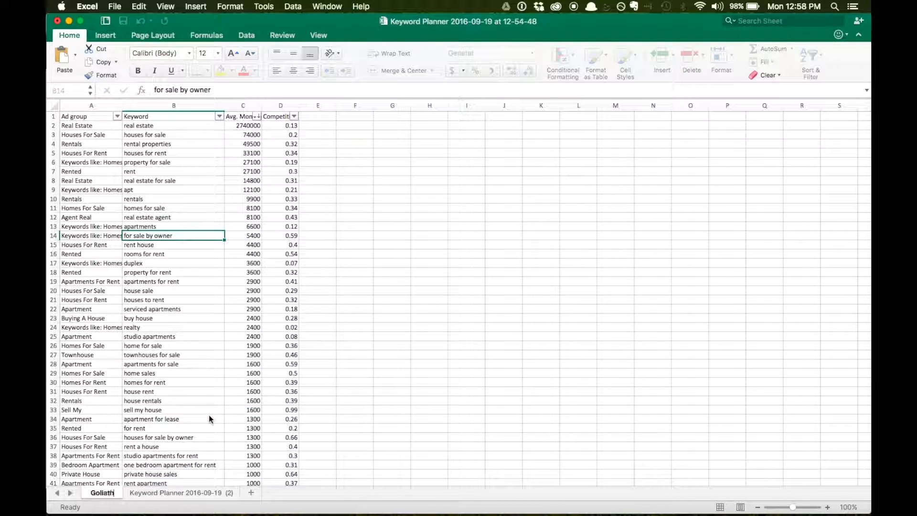
key(Return)
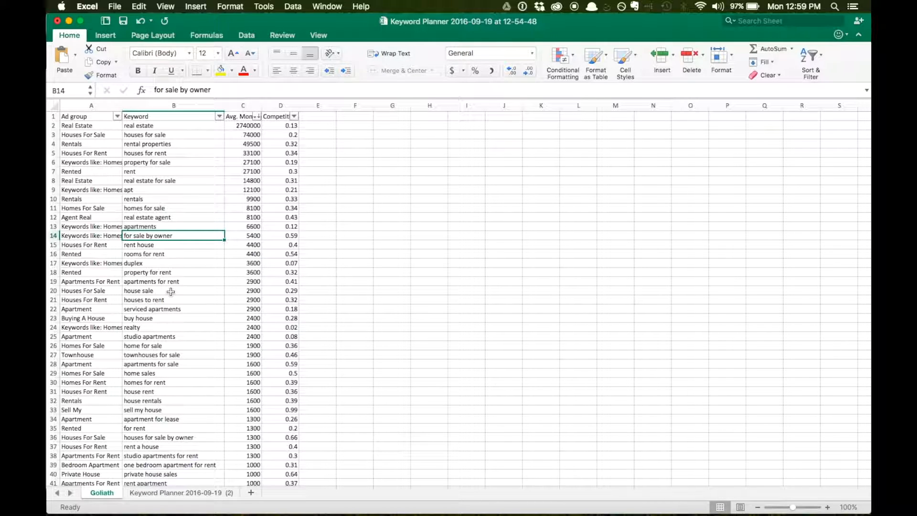
click(171, 263)
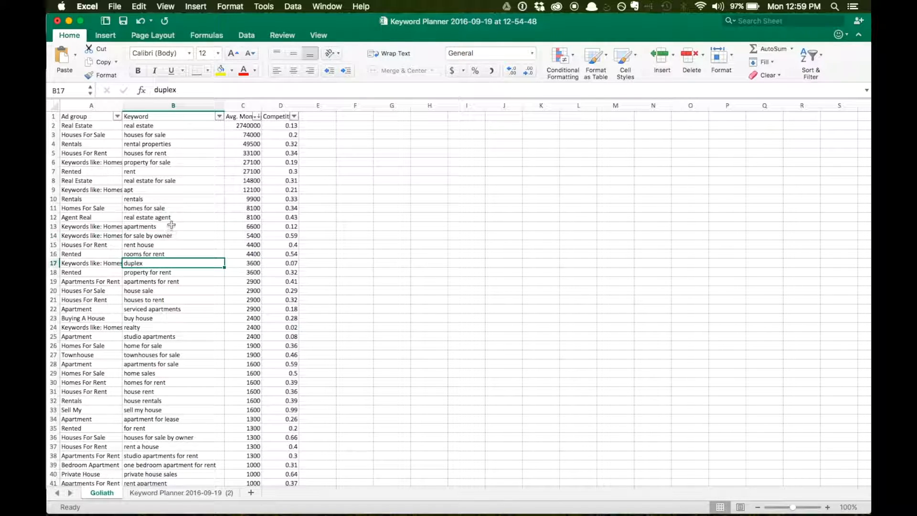
key(Down)
key(Down)
key(Down)
key(Down)
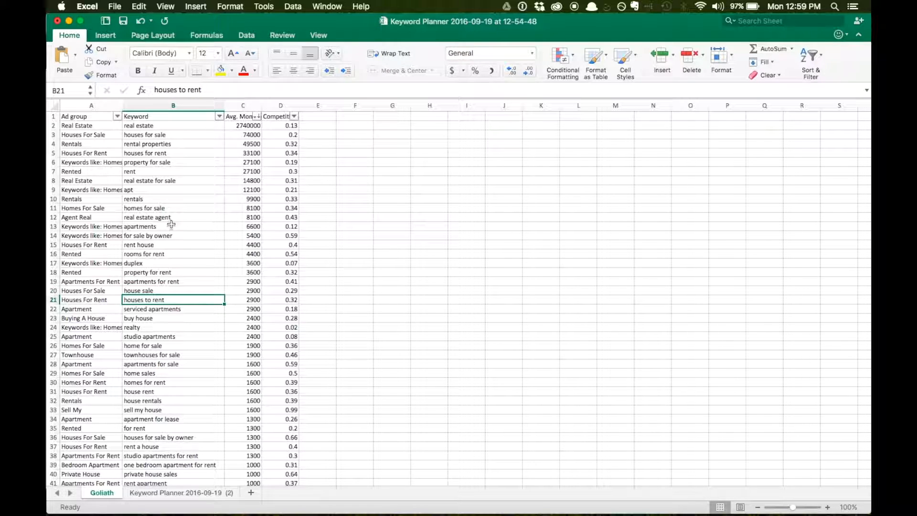
Delete the entire row of the keyword "apt" from the Goliath sheet.
click(153, 191)
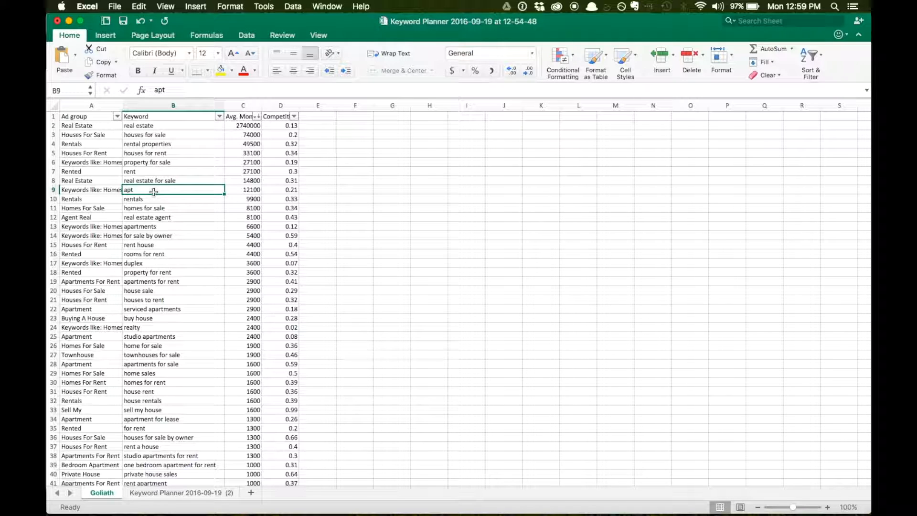
click(53, 189)
right_click(53, 190)
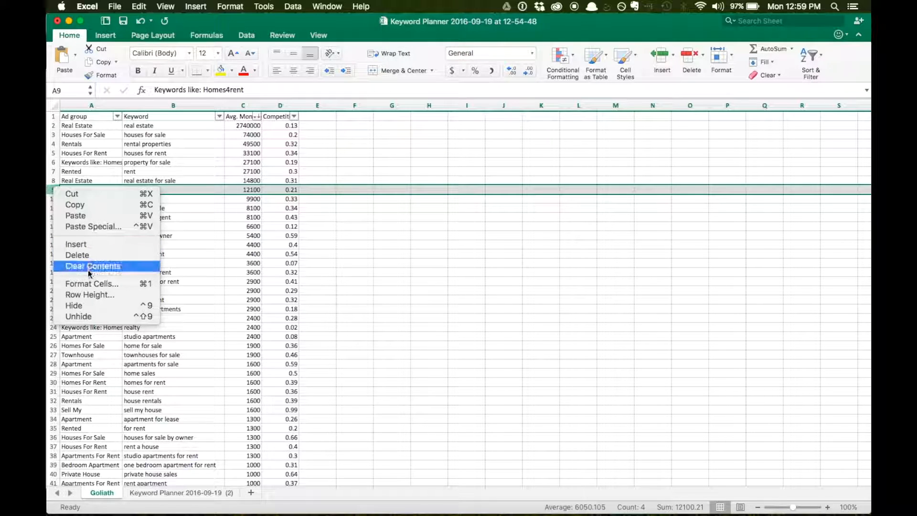
click(103, 256)
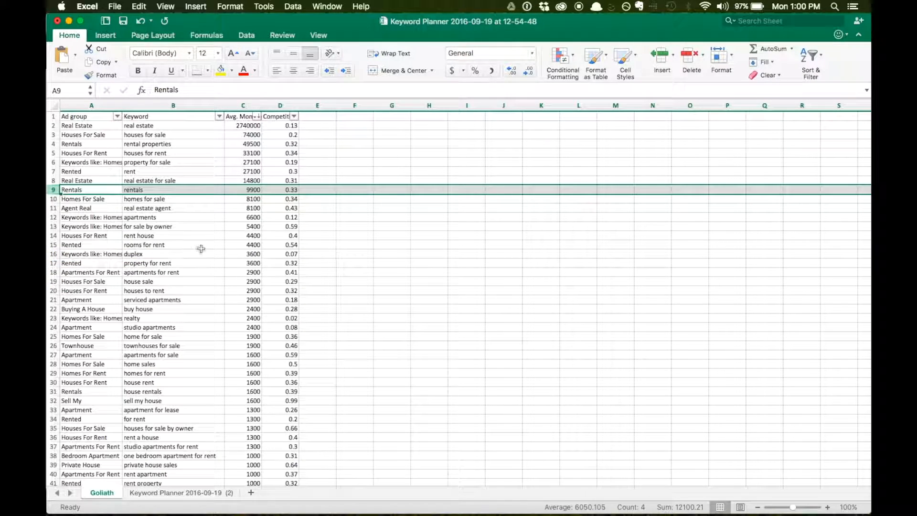
click(292, 219)
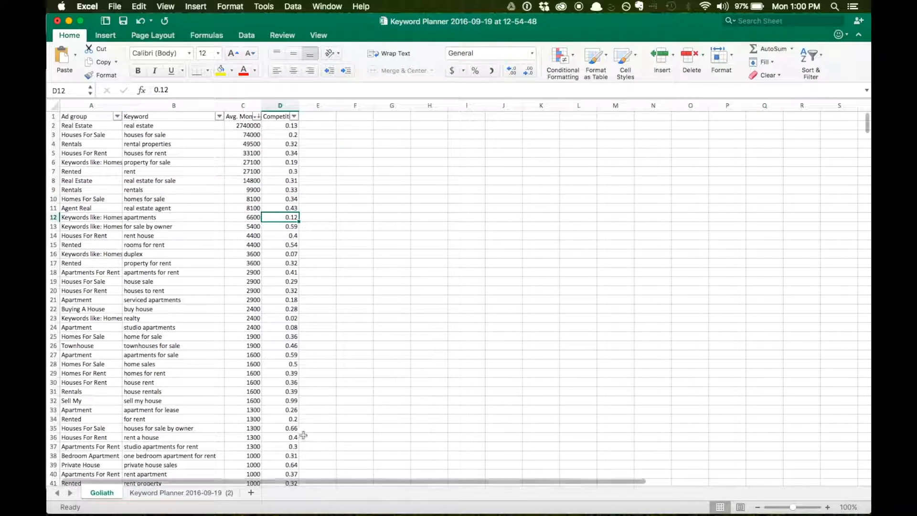
Look through the Goliath list and delete the entire row of the single-word keyword "rent".
scroll(348, 324, down, 6)
scroll(348, 323, down, 1)
scroll(348, 323, up, 7)
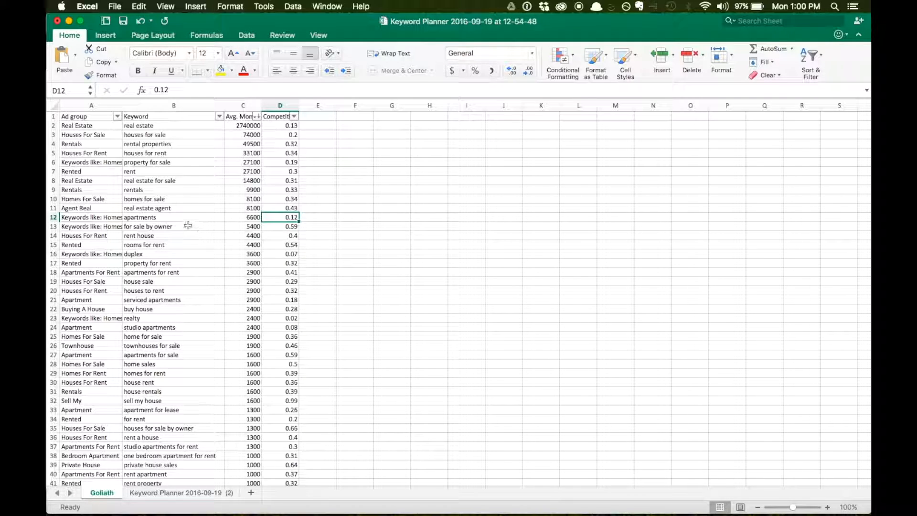
click(54, 170)
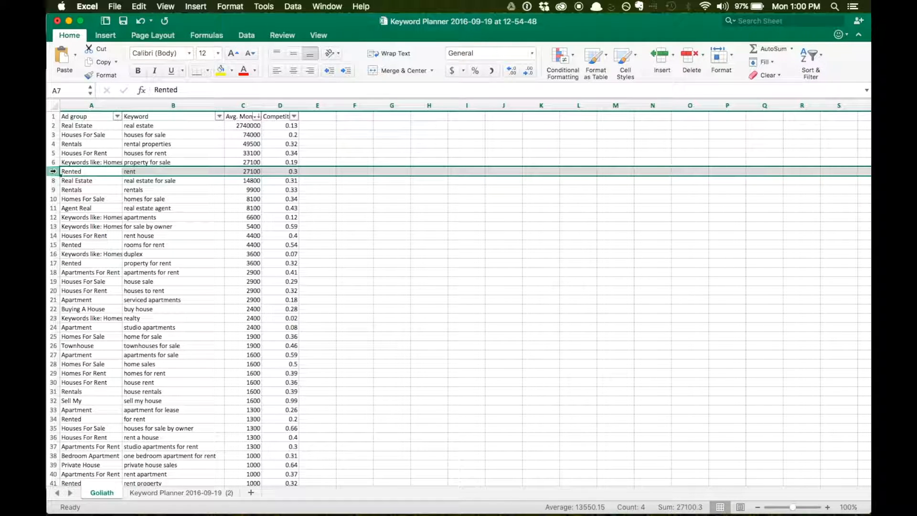
right_click(53, 171)
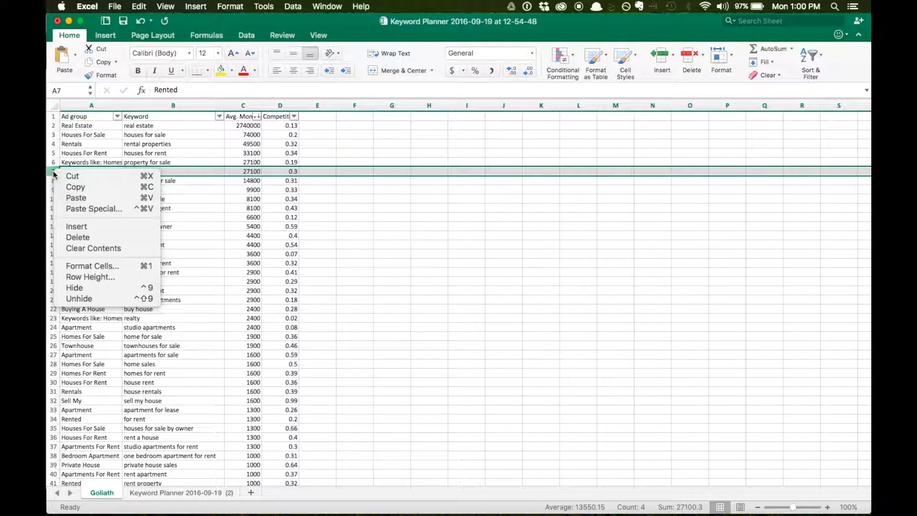
click(77, 237)
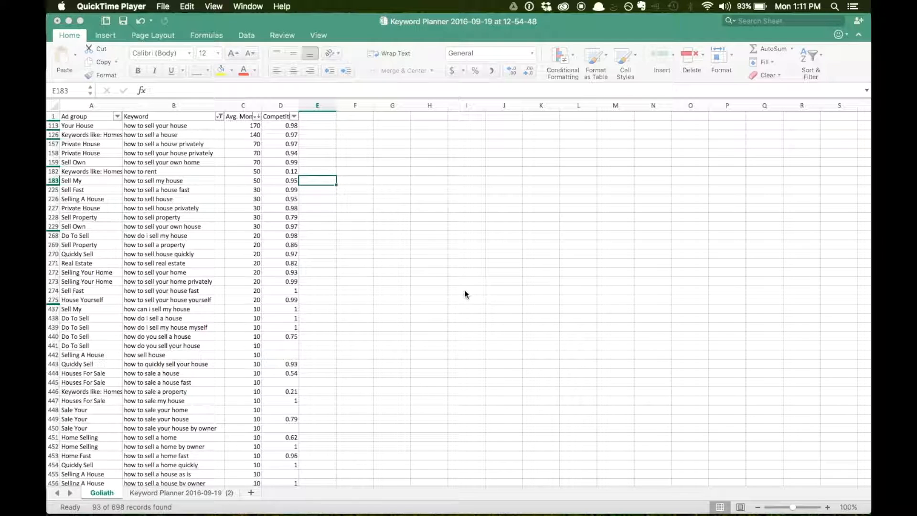
Select the filtered keywords from "how to sell your house" to the end of the list, and return to the header row beyond the Competition column.
click(208, 125)
click(204, 125)
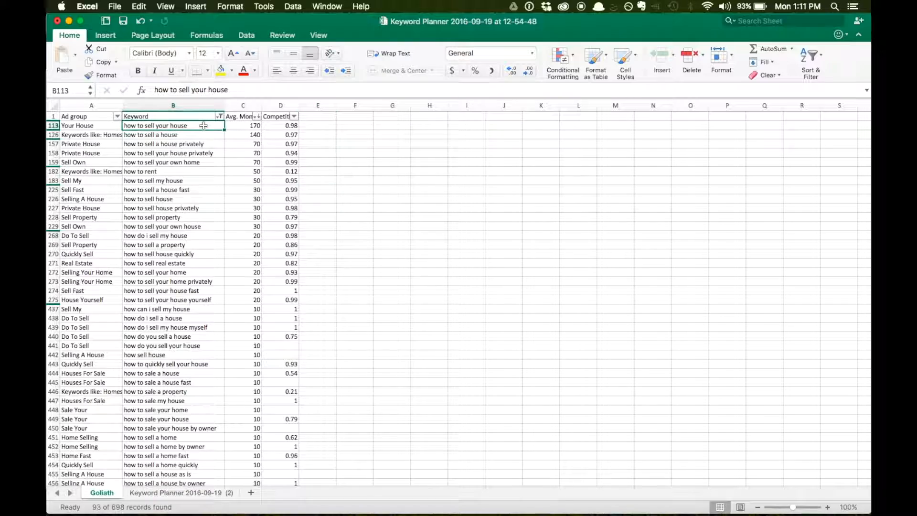
key(super+shift+Down)
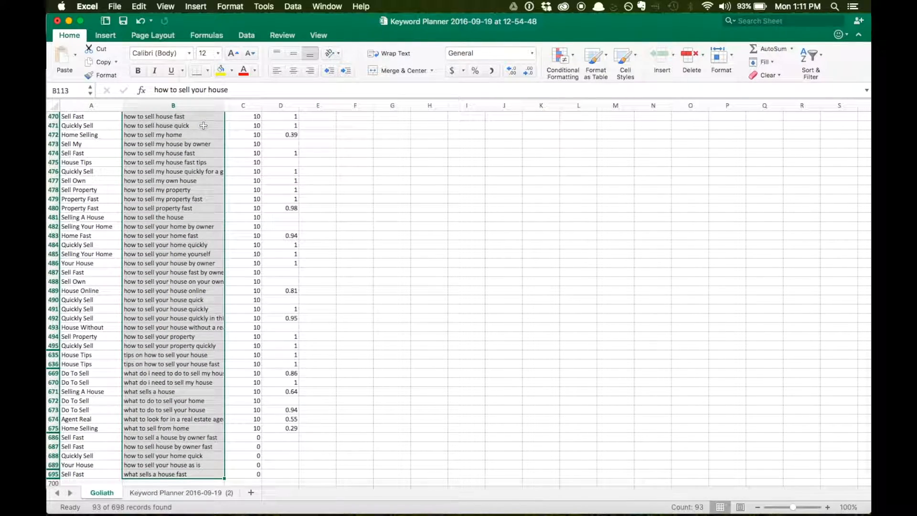
key(super+Up)
key(Right)
key(Right)
key(Right)
key(Right)
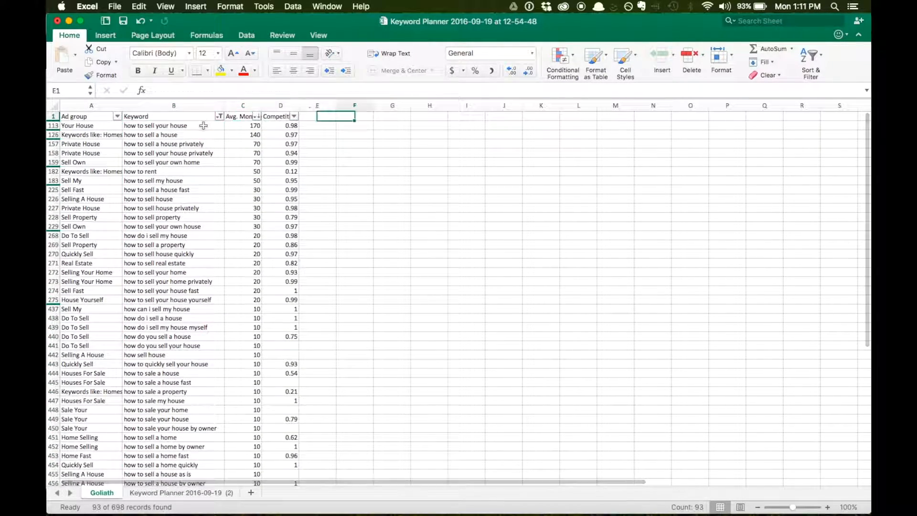
Enter the question words What and Why in F113 and F126, beside the first filtered keywords of the Goliath sheet.
key(Down)
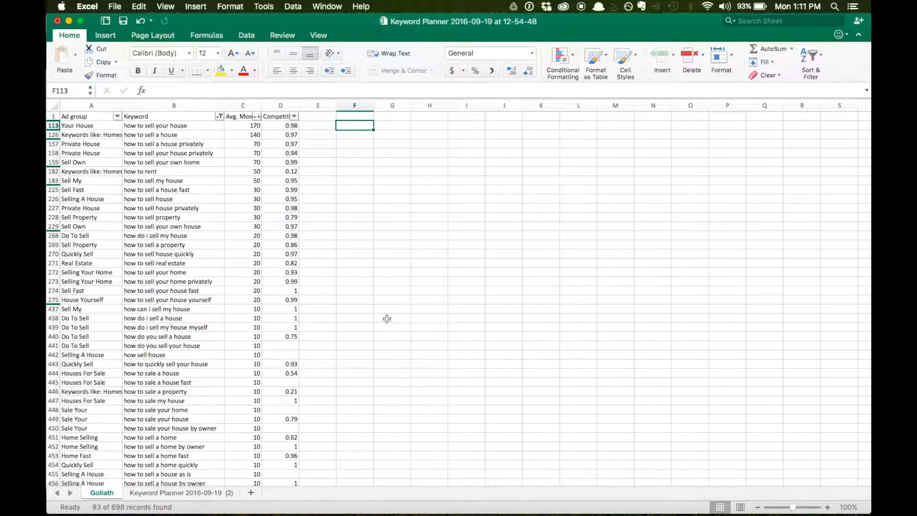
scroll(387, 319, down, 15)
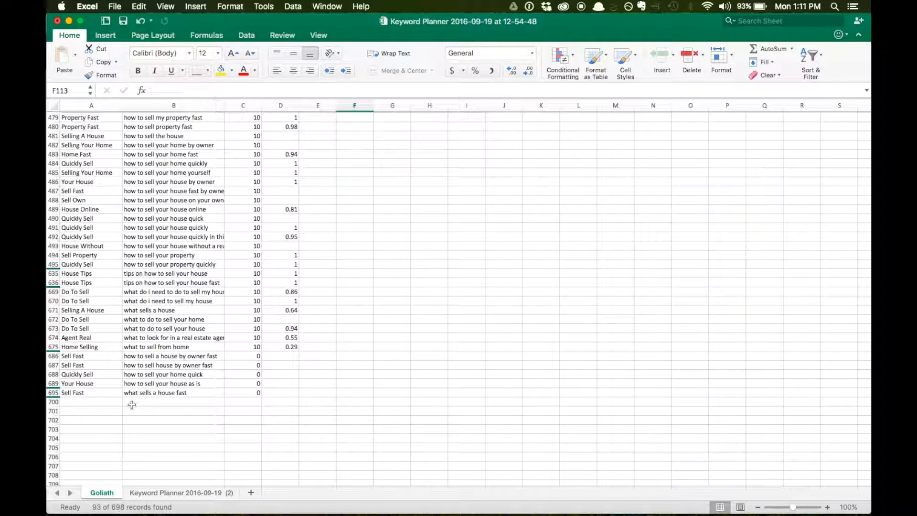
scroll(426, 290, up, 15)
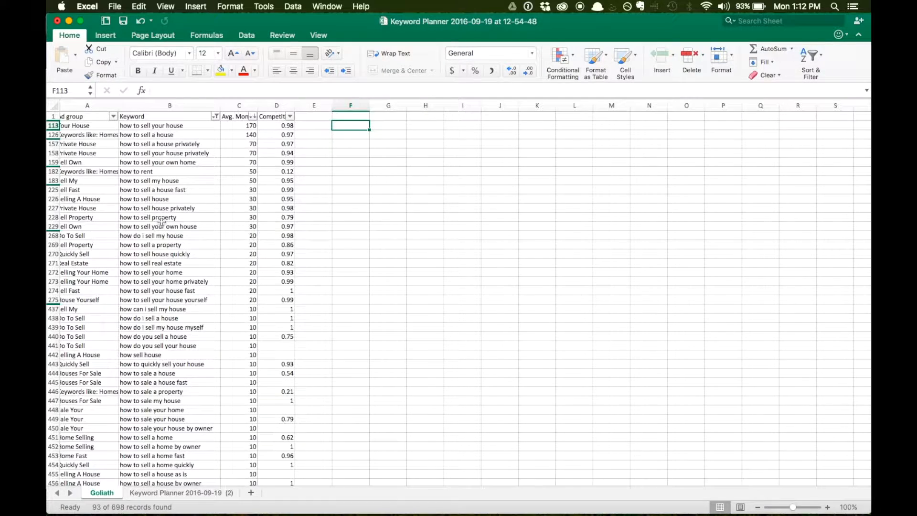
scroll(161, 222, left, 1)
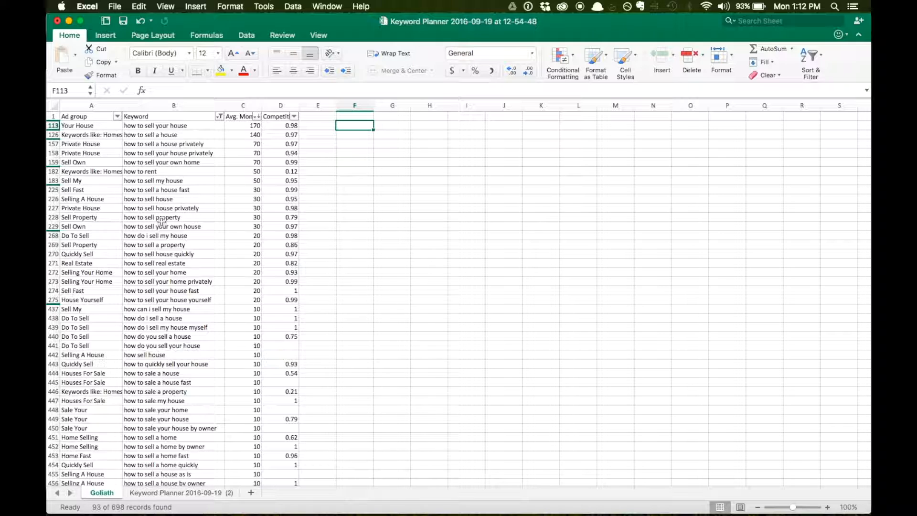
text(What)
key(Return)
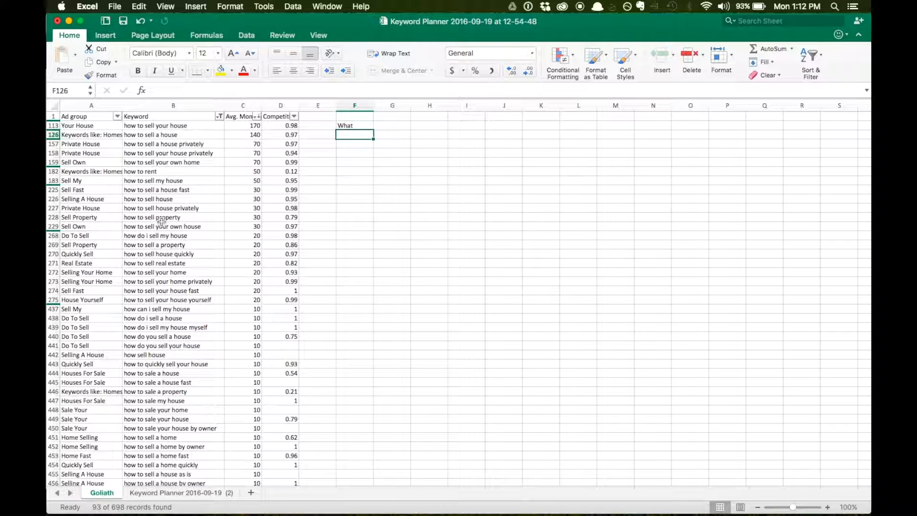
text(Why)
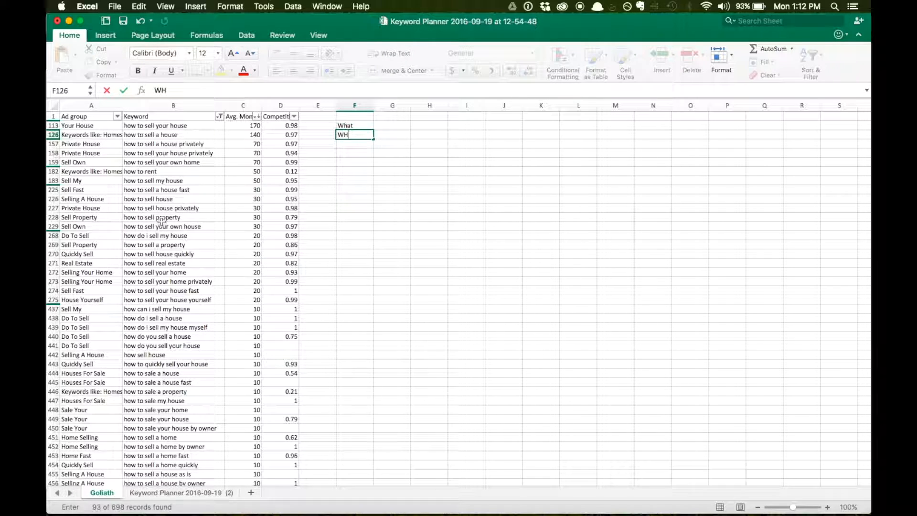
key(BackSpace)
key(BackSpace)
text(hy)
key(Return)
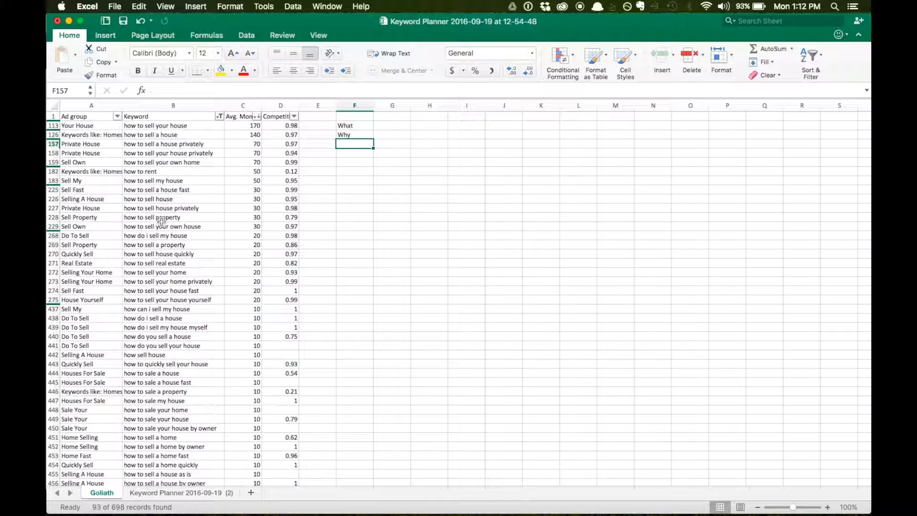
Add the question words How and Who in the next two visible cells below Why.
text(How)
key(Return)
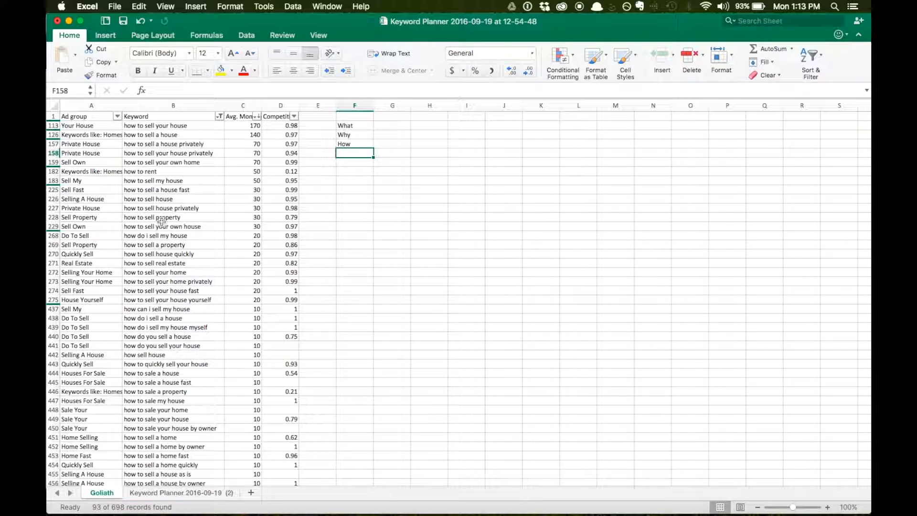
text(WHO)
key(BackSpace)
key(BackSpace)
text(ho)
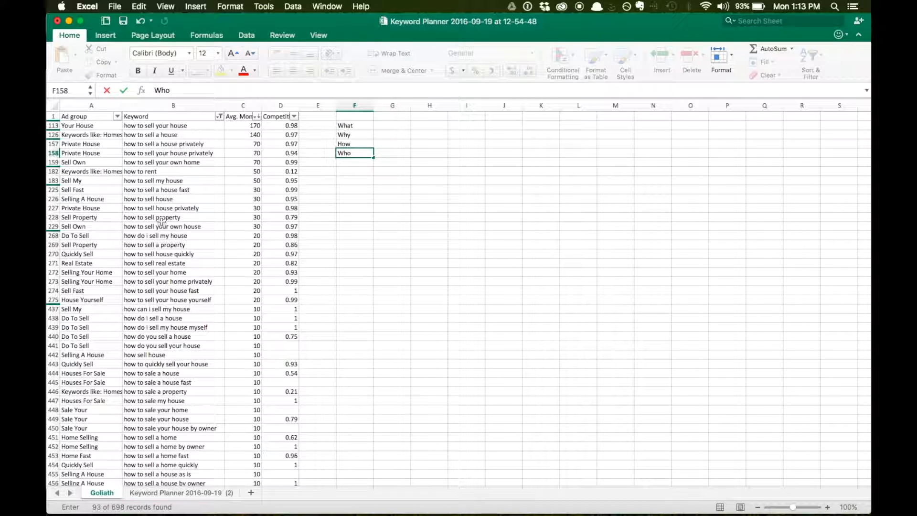
key(Return)
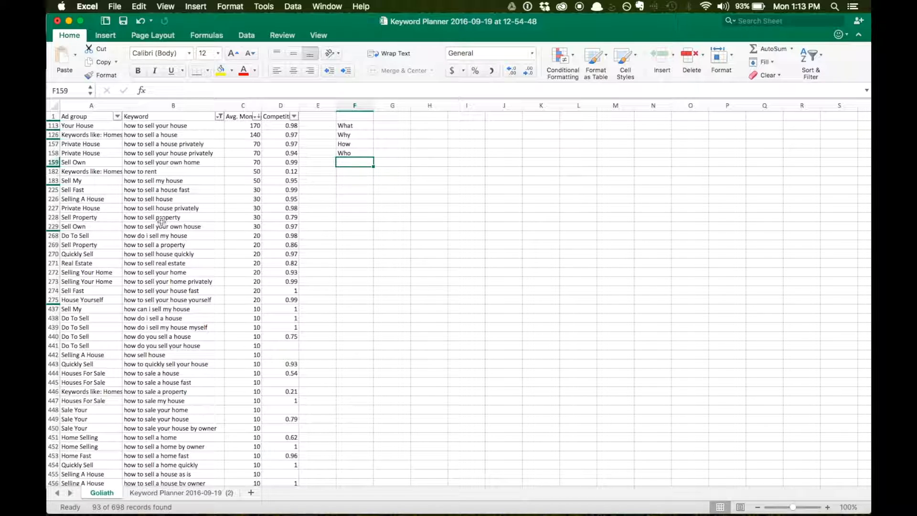
Add the entry Tips/Ways below Who in the list of question words.
text(Tips)
key(Return)
key(Up)
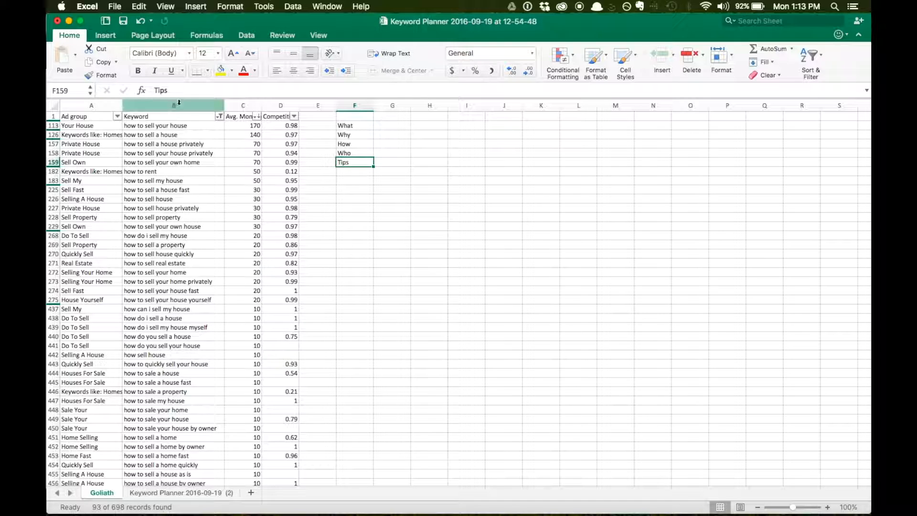
click(187, 90)
text(/Ways)
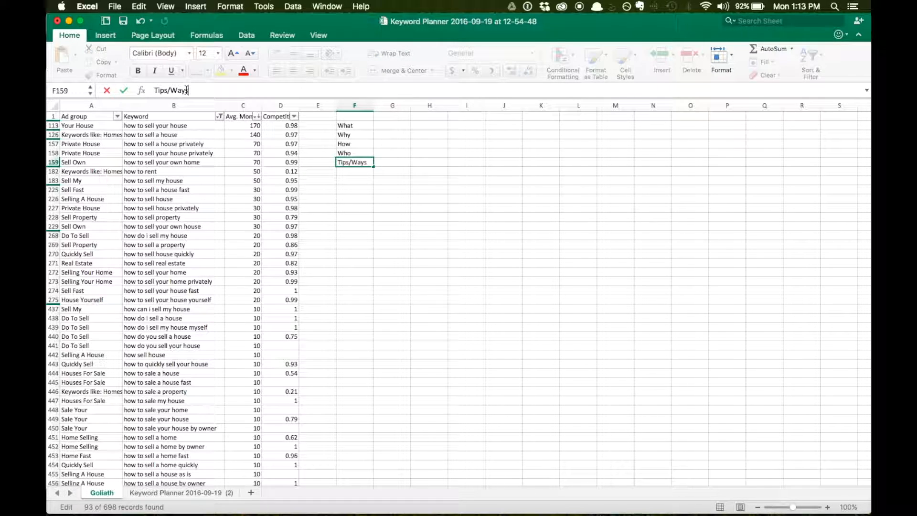
key(Return)
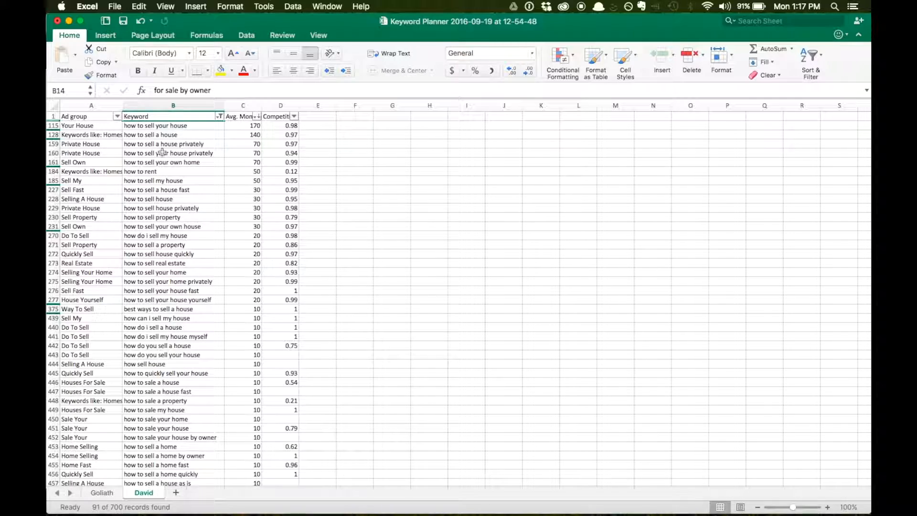
Look through the filtered question keywords on the David sheet, from "how to sell your house" to the end of the list.
scroll(162, 151, down, 20)
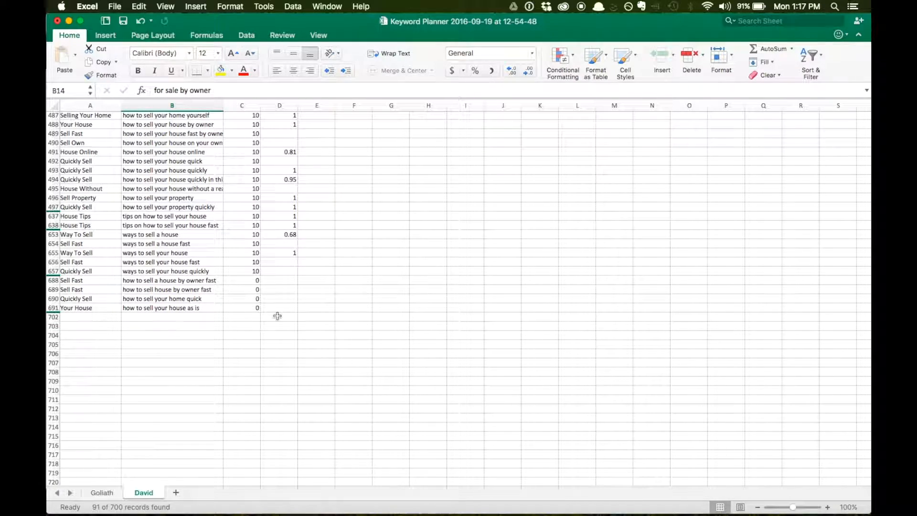
scroll(341, 264, up, 3)
scroll(341, 263, up, 20)
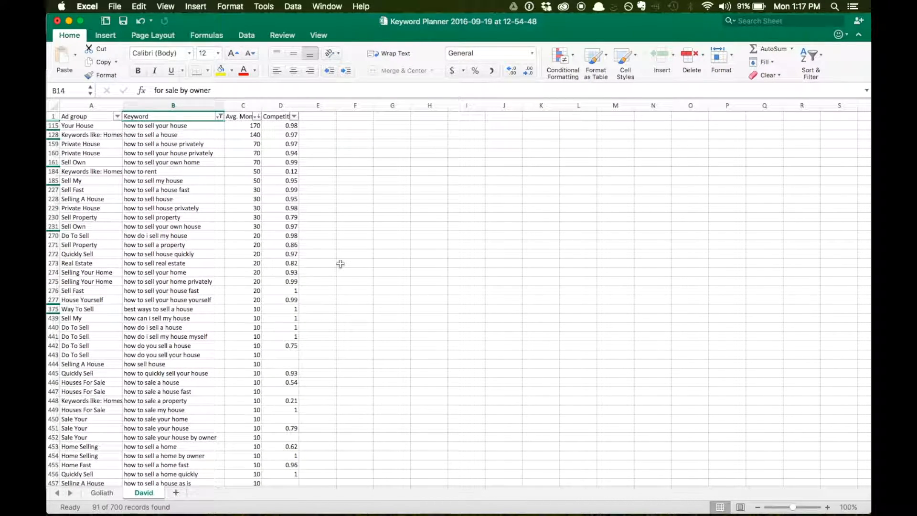
click(204, 126)
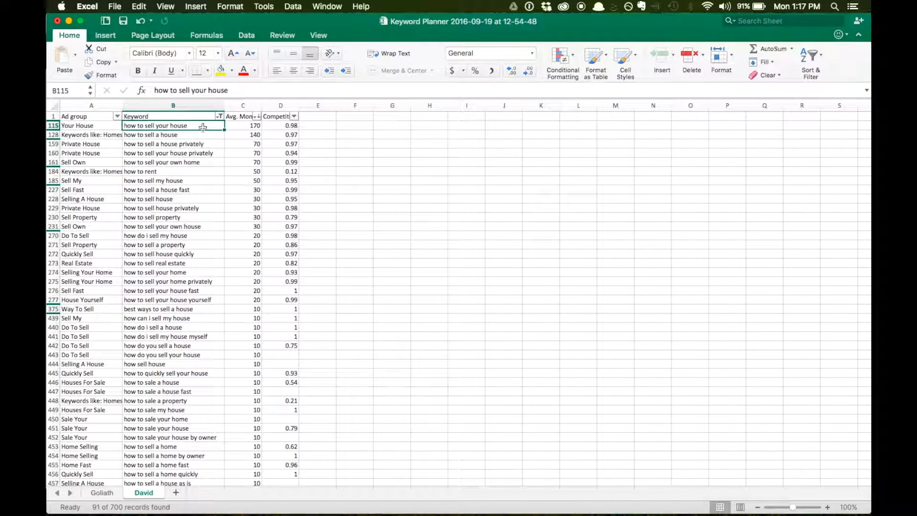
key(super+shift+Down)
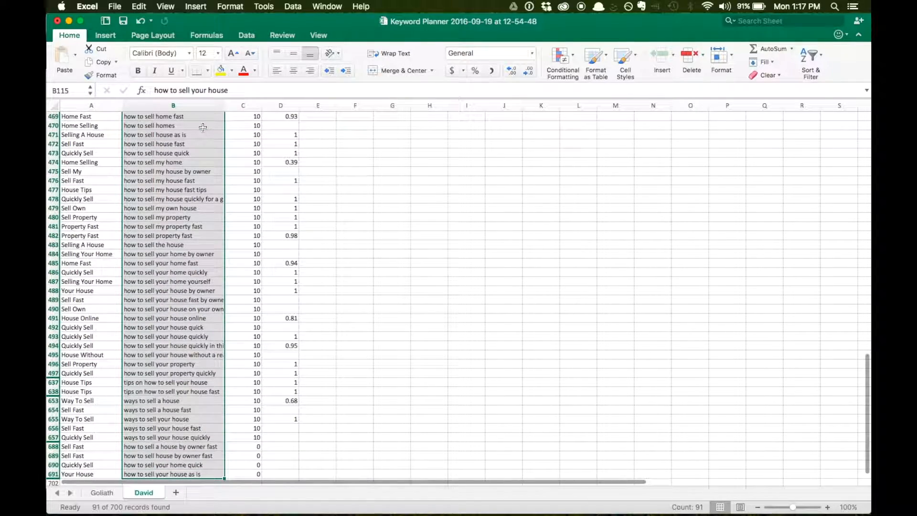
click(356, 218)
scroll(370, 220, up, 15)
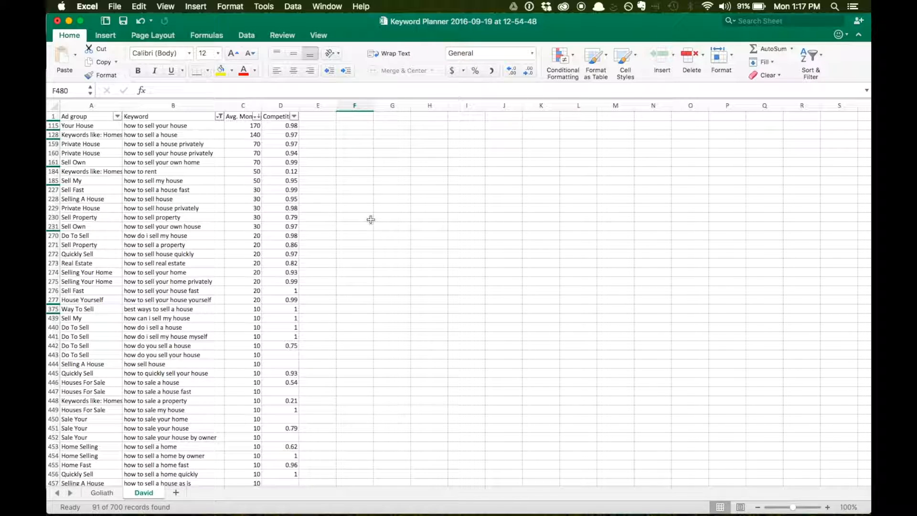
click(185, 129)
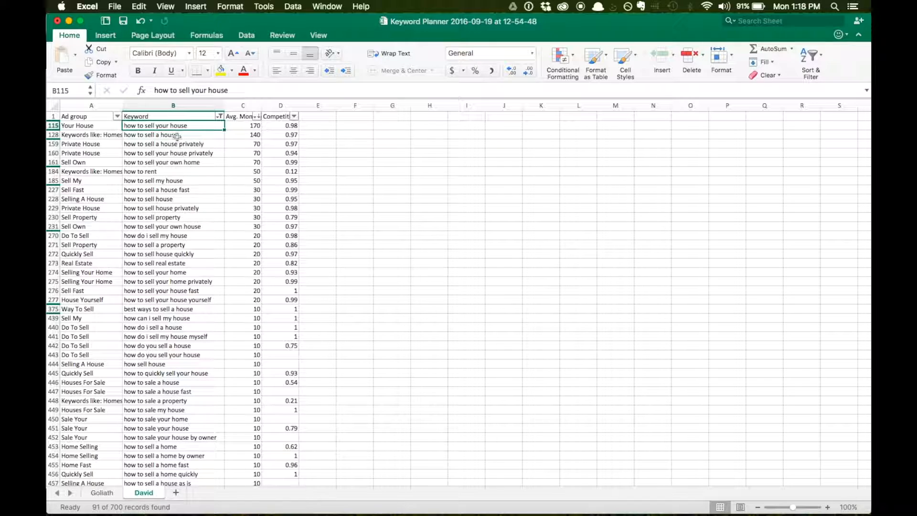
Copy the keywords "how to sell a house privately" and "how to sell your house privately" into G159 and G160.
click(183, 143)
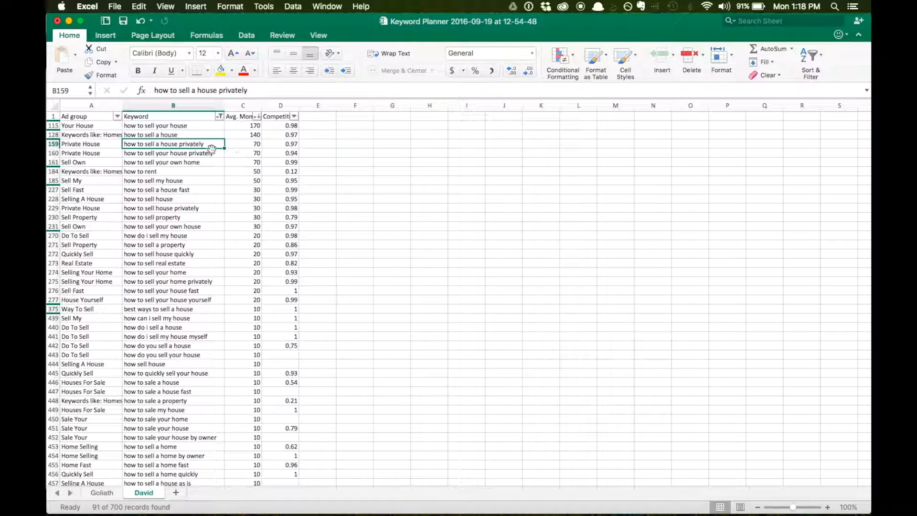
key(super+c)
click(393, 147)
key(super+v)
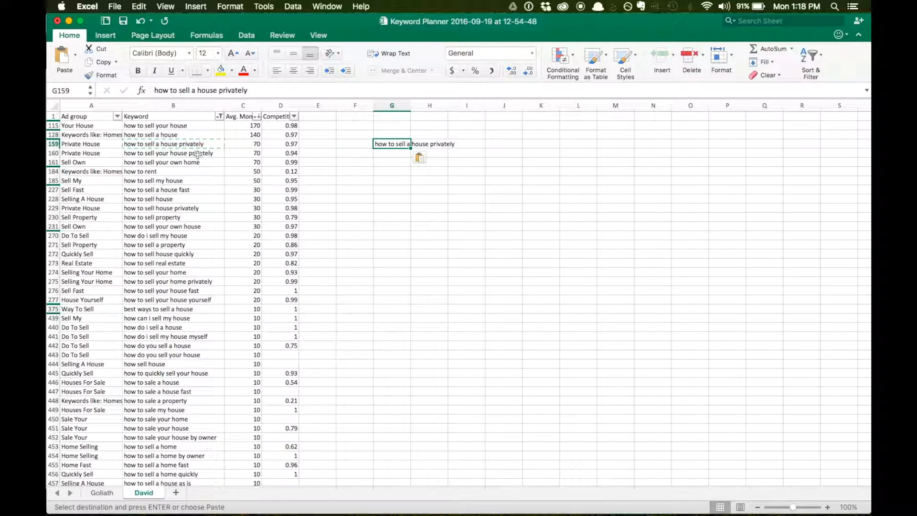
click(198, 152)
key(super+c)
click(406, 155)
key(super+v)
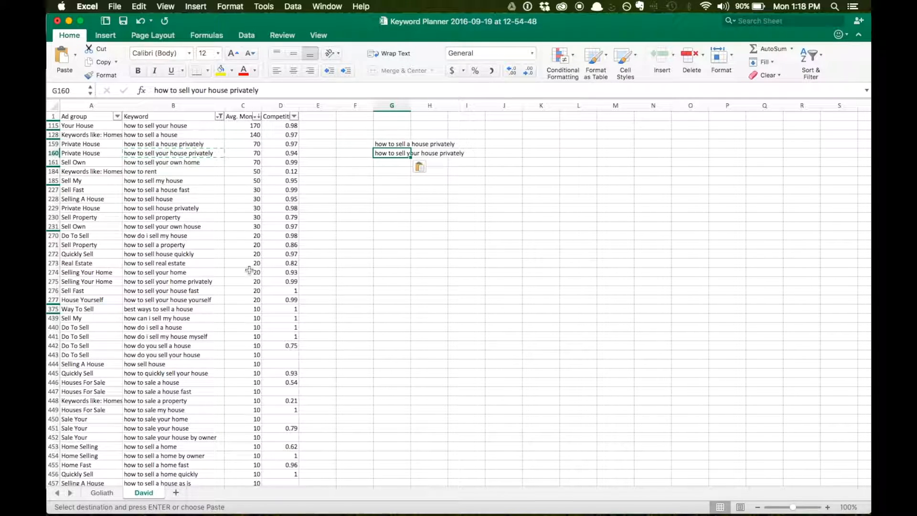
Search the sheet for "privately" and copy the keyword "how to sell house privately" into G161.
click(804, 21)
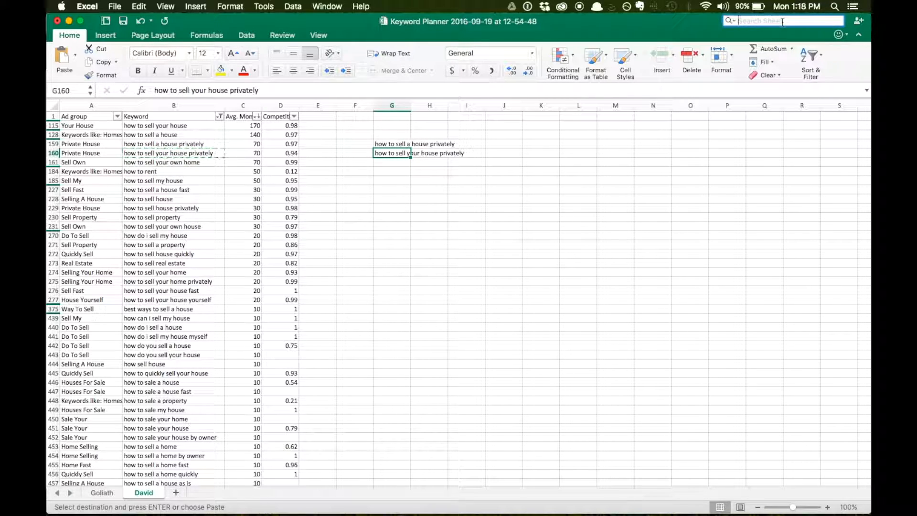
text(privately)
key(Return)
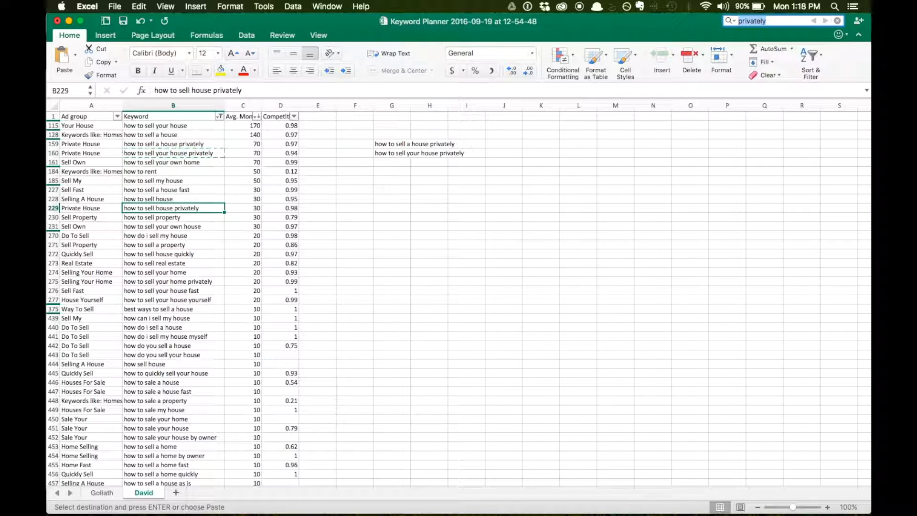
click(181, 209)
key(super+c)
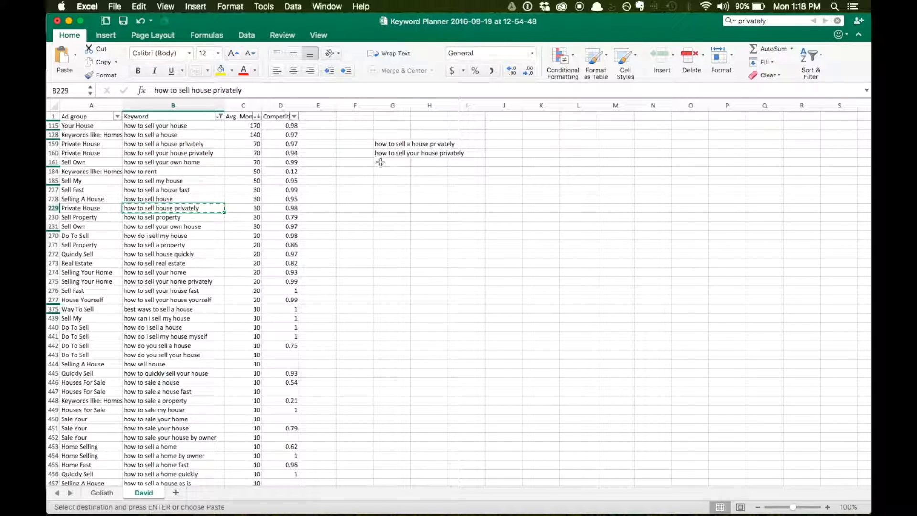
click(382, 161)
key(super+v)
Find the match "how to sell your home privately" and paste the already copied "how to sell house privately" into G184.
click(798, 22)
key(Return)
key(Return)
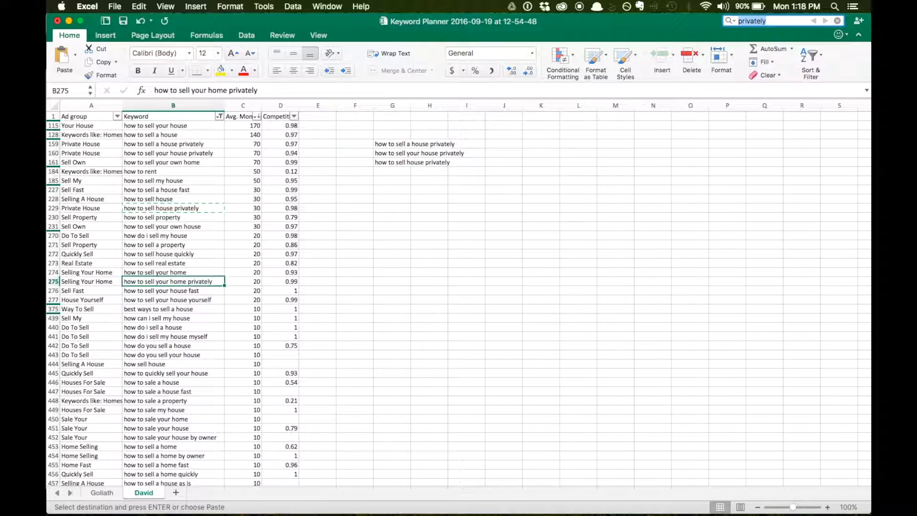
click(205, 282)
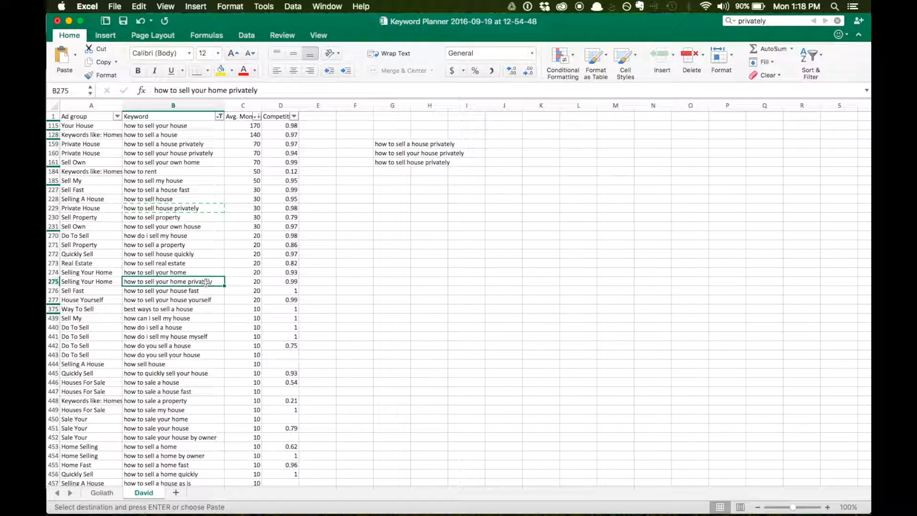
click(385, 172)
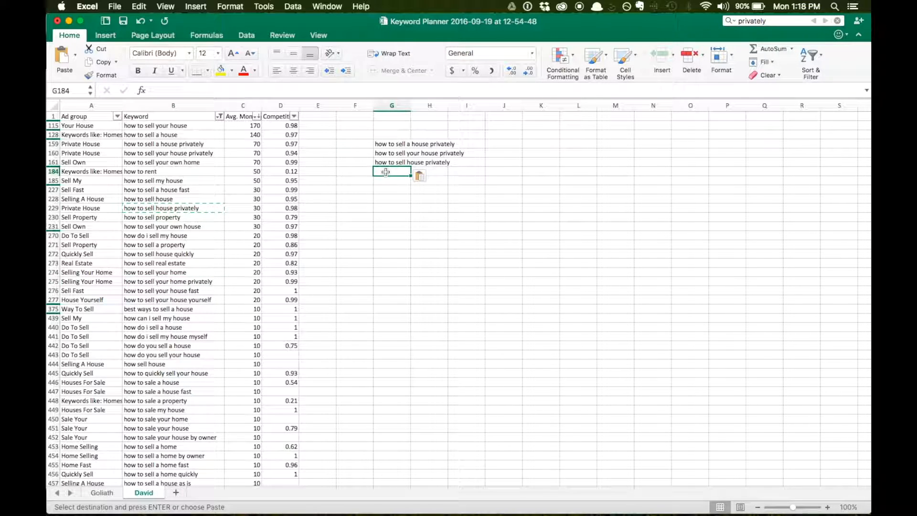
key(super+v)
Step through the remaining matches for "privately" to check for further keywords of this group.
click(764, 21)
key(Return)
key(Return)
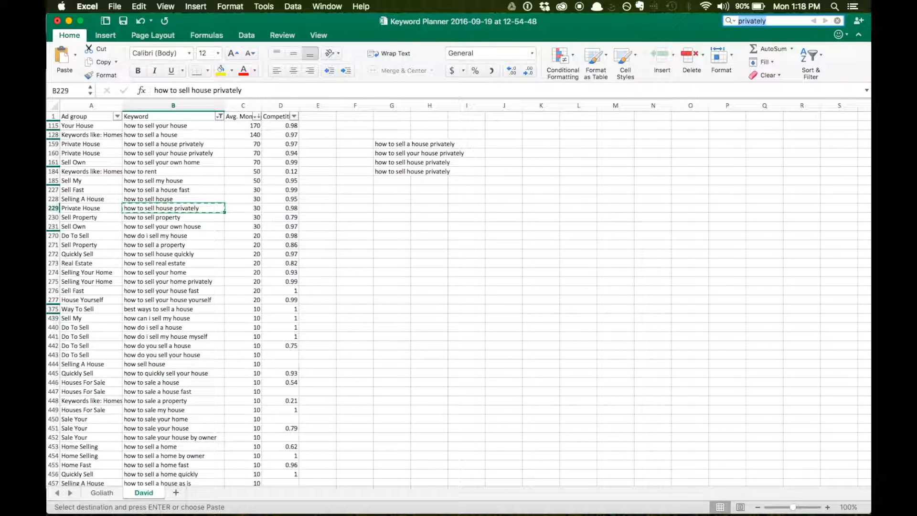
key(Return)
key(Return)
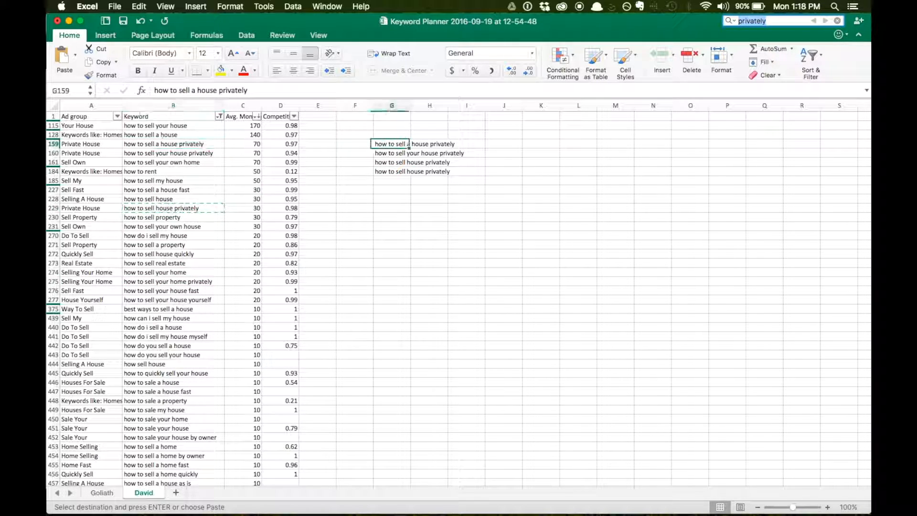
click(611, 196)
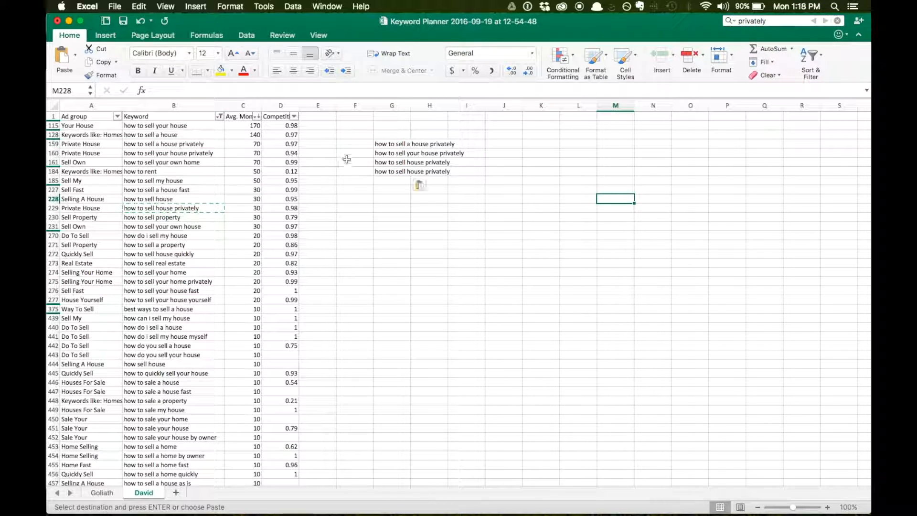
Merge and center the four column F cells beside the collected keywords and label the merged cell Privately.
drag(352, 141, 354, 171)
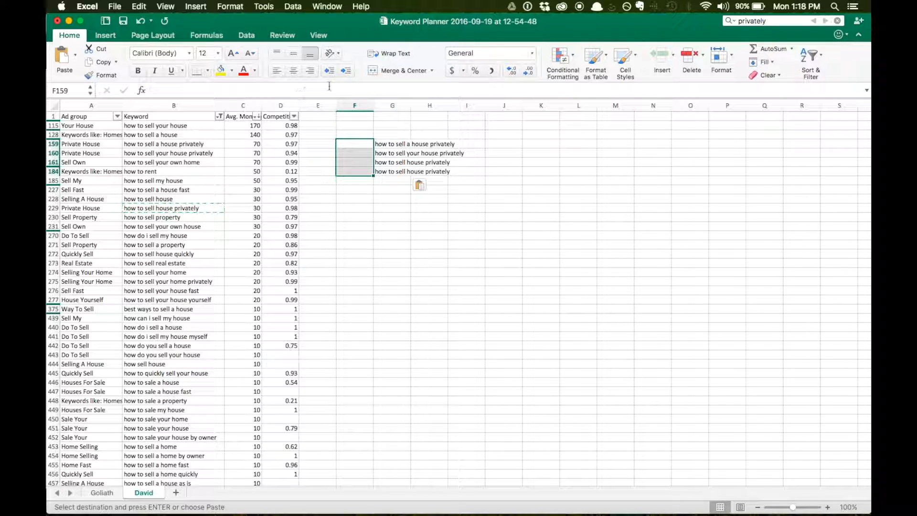
click(397, 67)
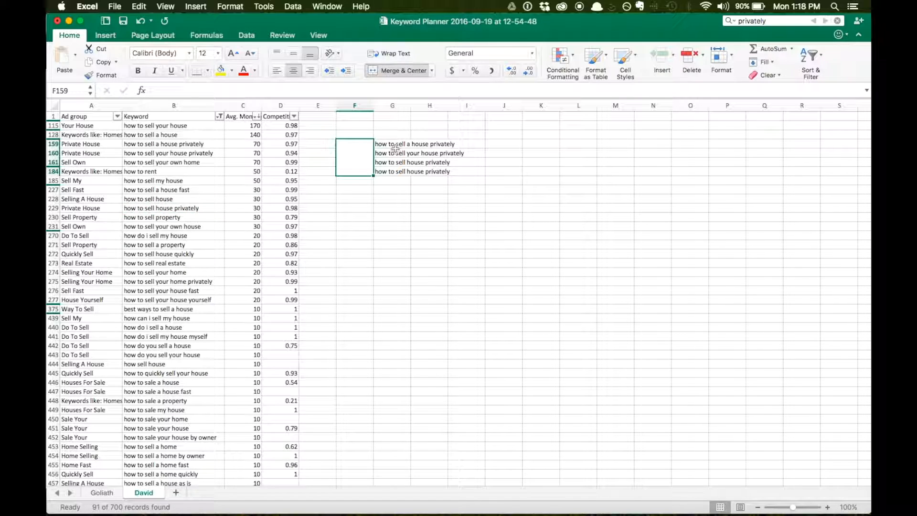
text(Privately)
key(Return)
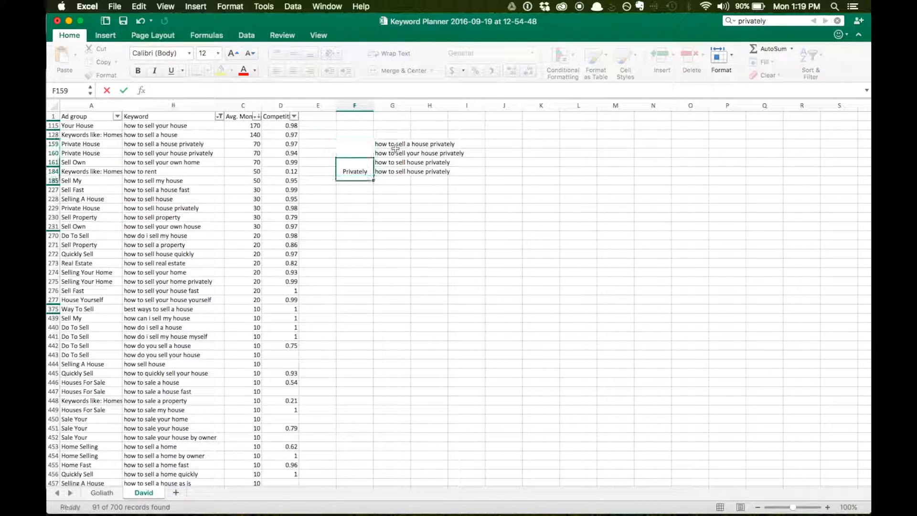
click(348, 154)
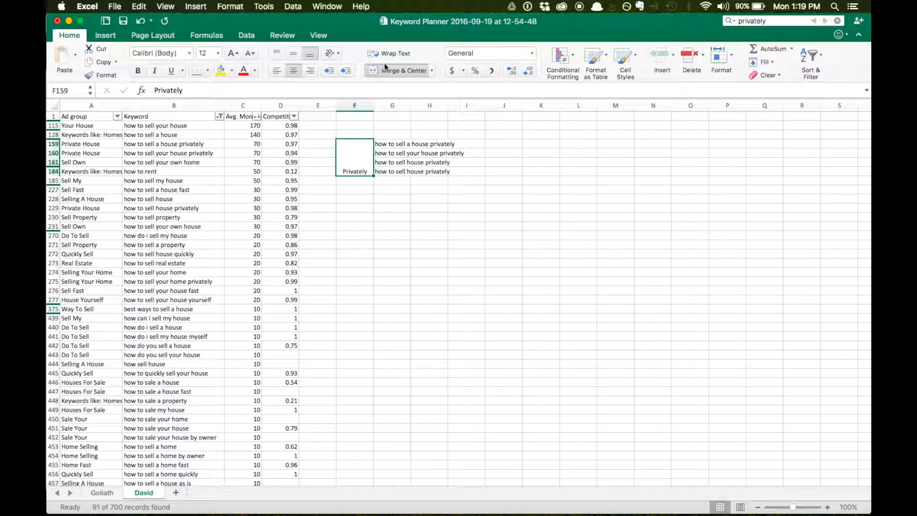
Vertically center the Privately label within its merged cell in column F.
click(295, 54)
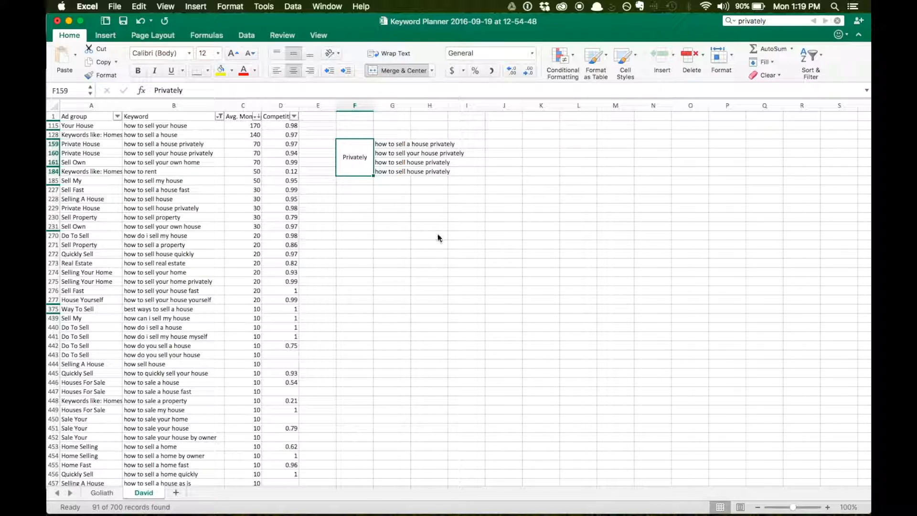
click(363, 181)
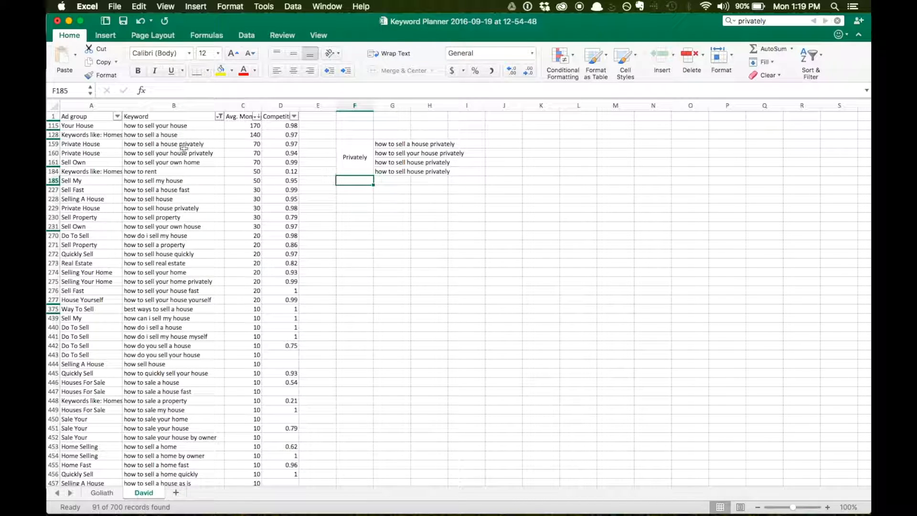
Go through the keywords collected beside the Privately label in column G to check the group.
key(Up)
key(Right)
key(Up)
key(Up)
key(Up)
key(Up)
key(Down)
key(Down)
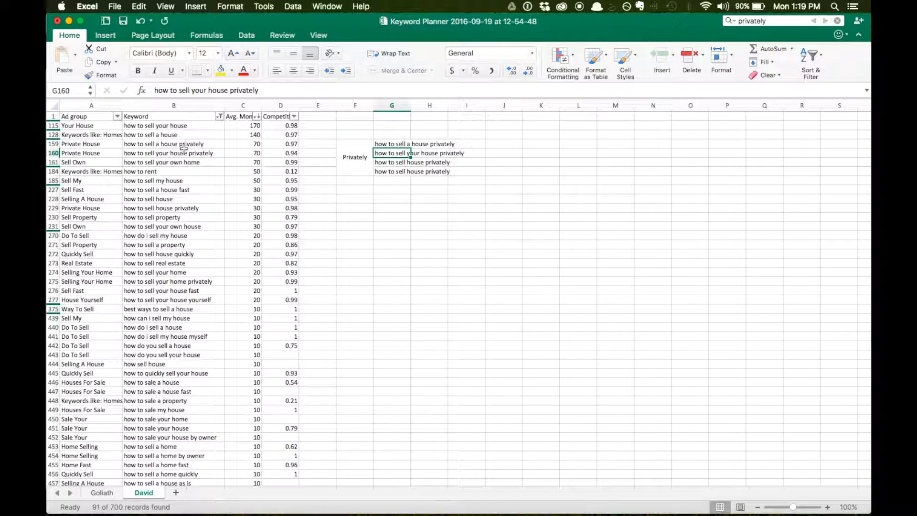
key(Down)
key(Down)
key(Down)
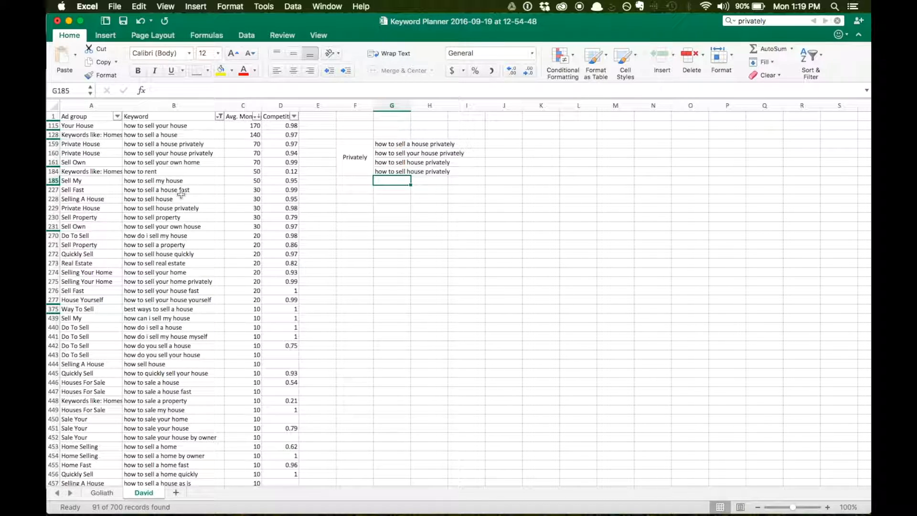
Copy the keyword "how to sell your home" from B274 into G227 to start a second group.
scroll(170, 228, down, 2)
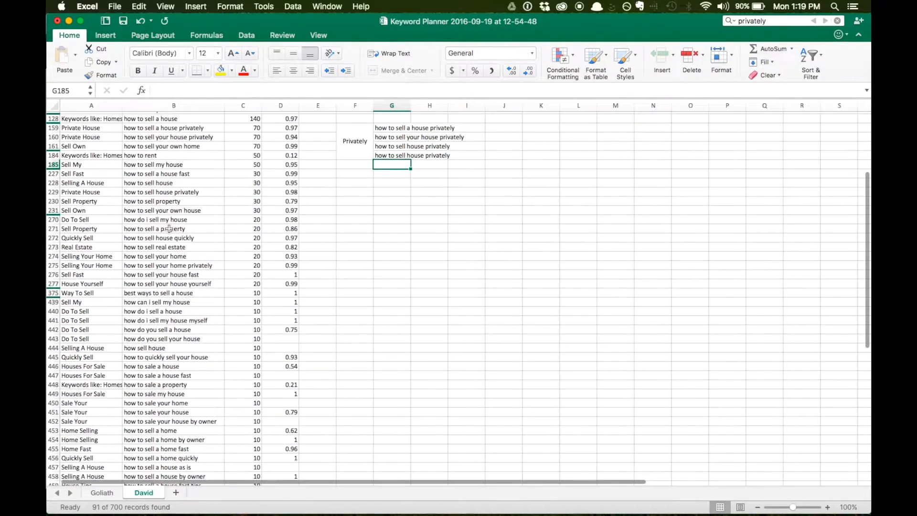
click(203, 256)
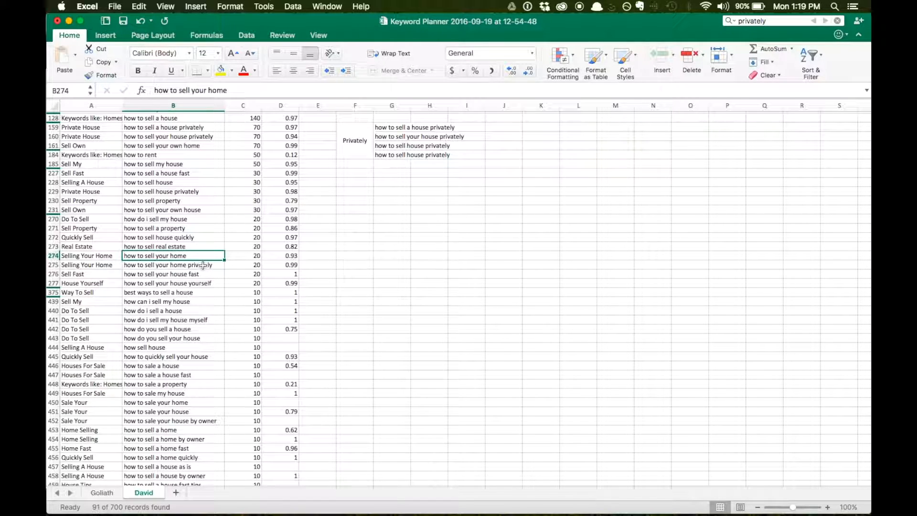
click(200, 266)
click(188, 255)
key(super+c)
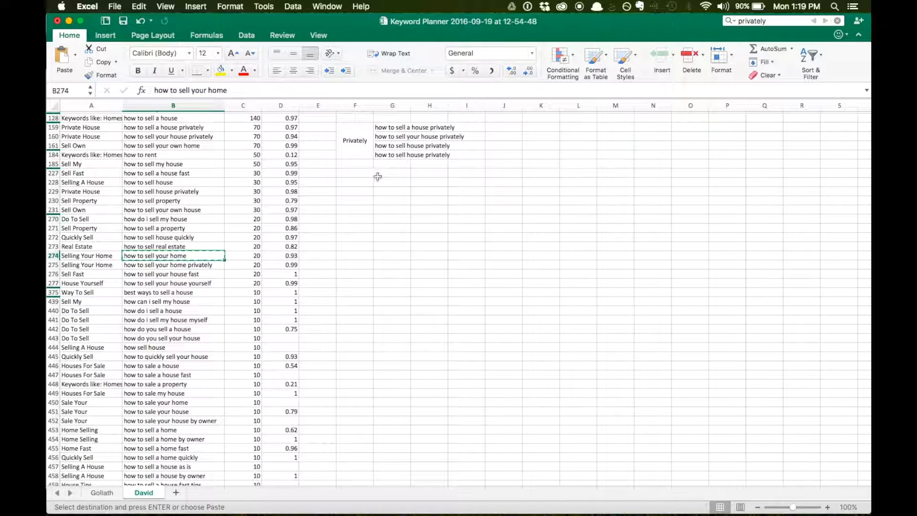
click(382, 174)
key(super+v)
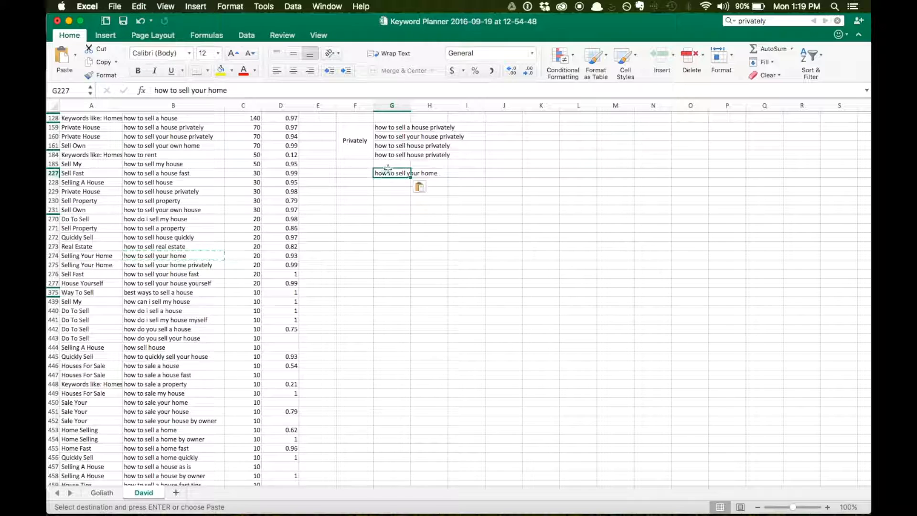
Replace the duplicate keyword in G184 with a copy of "how to sell your home privately" from B275.
click(212, 265)
key(super+c)
click(391, 155)
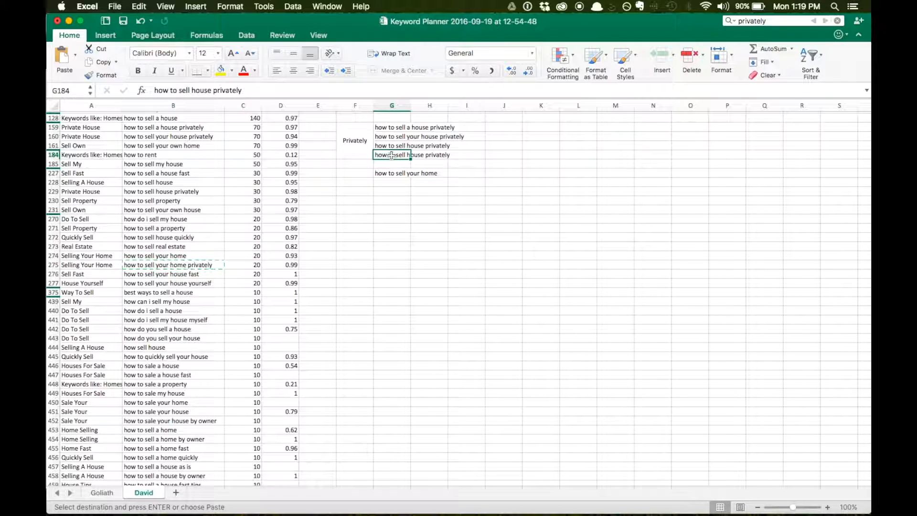
key(super+v)
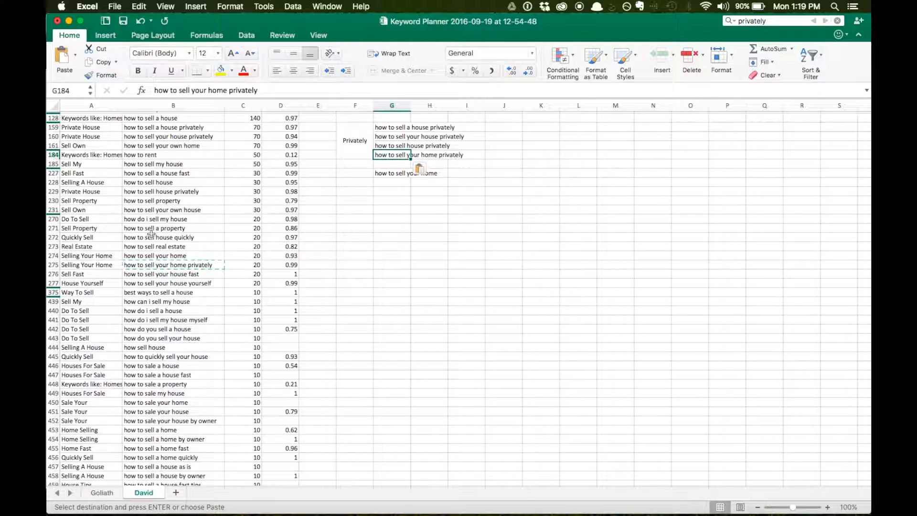
Copy the keyword "how to sale your home" from B450 into G228.
click(189, 293)
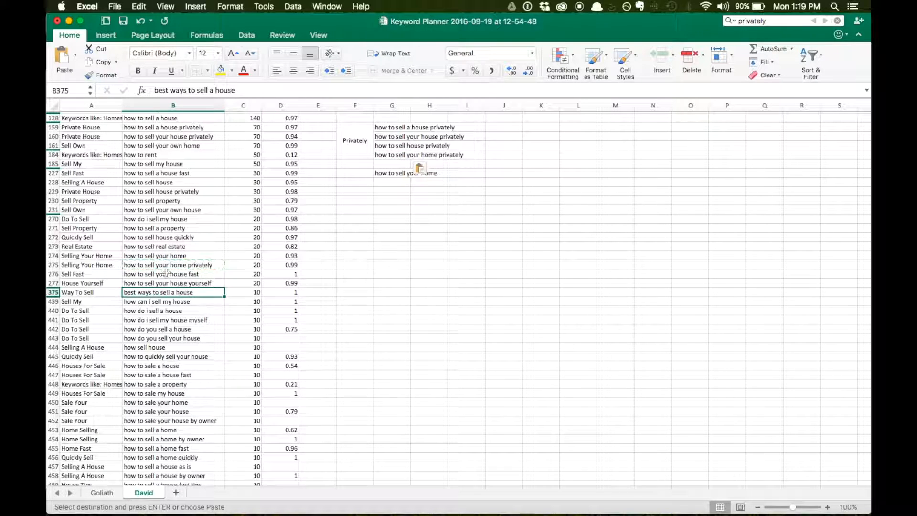
click(389, 173)
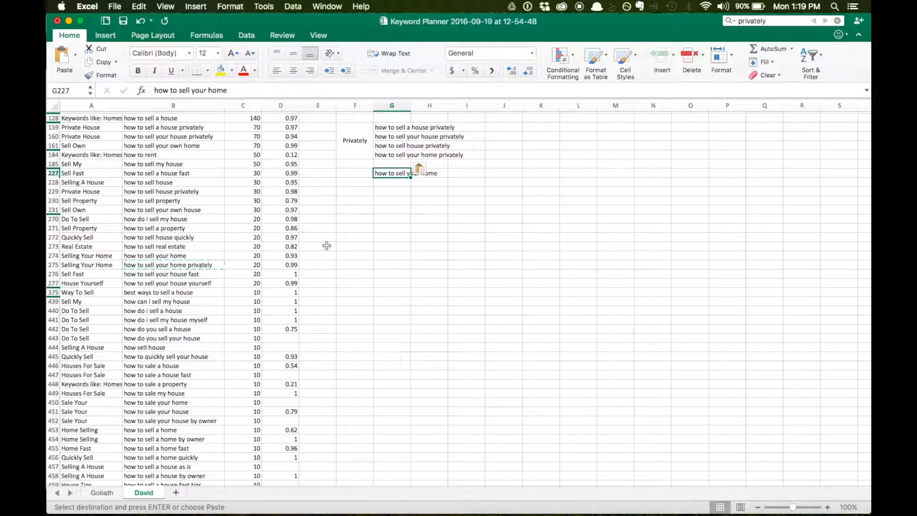
click(190, 403)
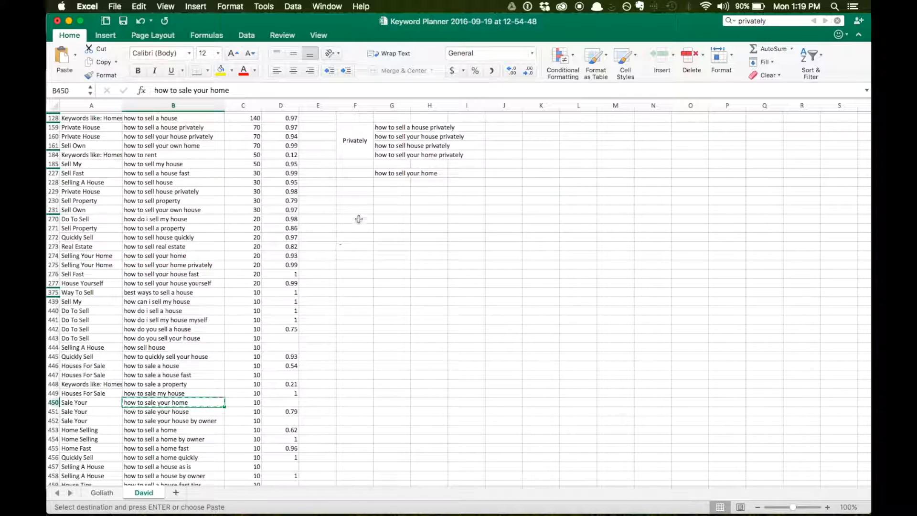
key(super+c)
click(385, 184)
key(super+v)
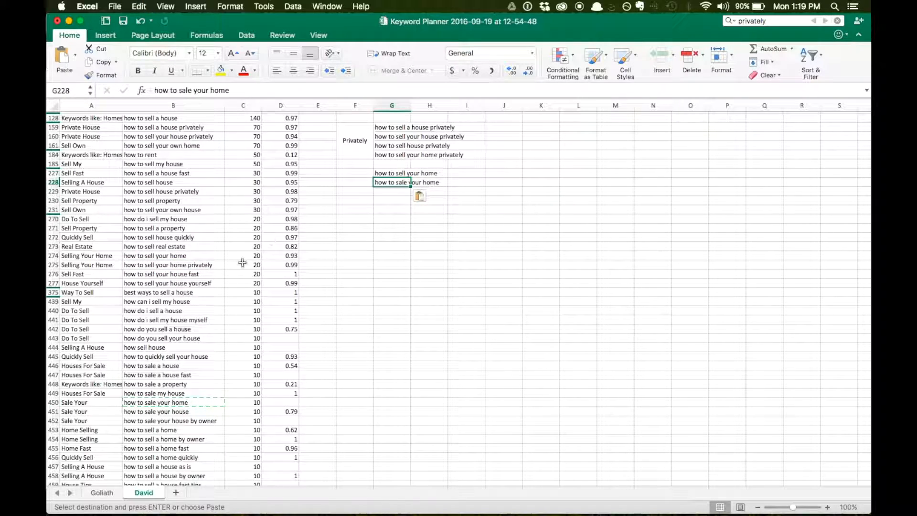
Copy the keyword "how to sell a home" from B453 into G229.
scroll(204, 400, down, 2)
scroll(204, 400, down, 2)
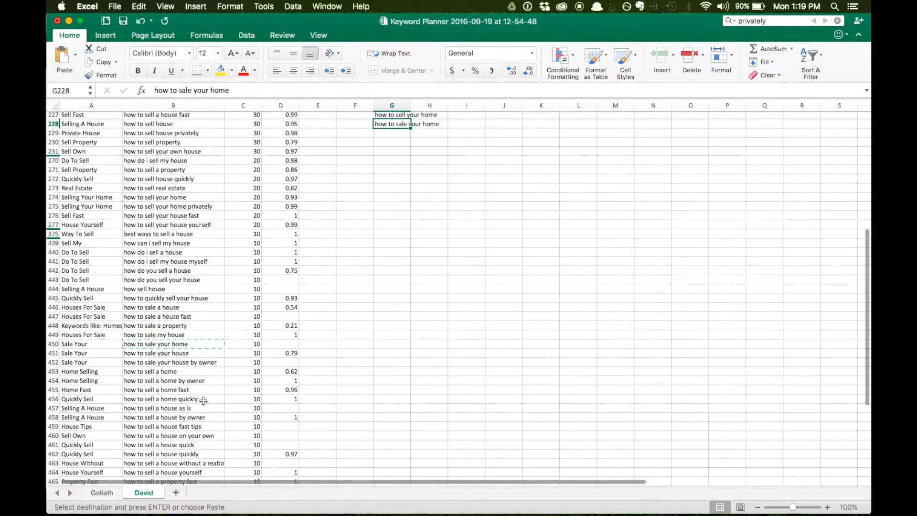
click(207, 371)
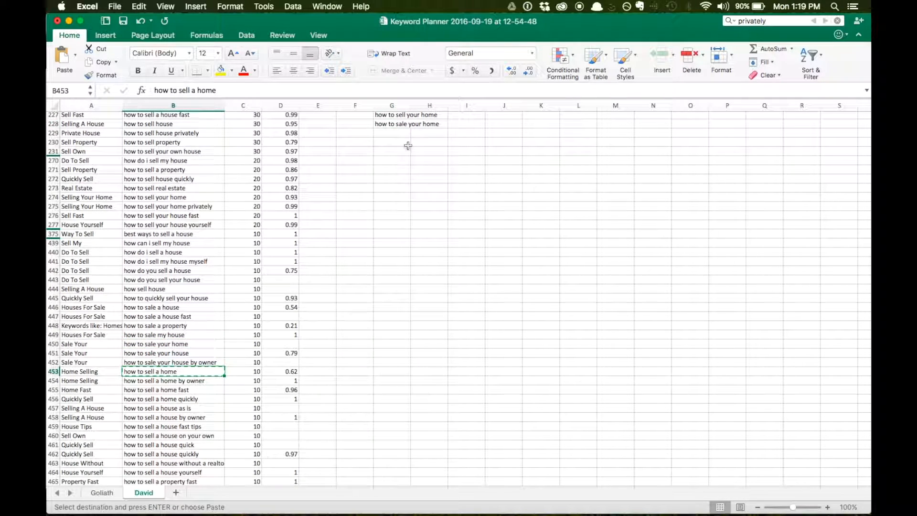
key(super+c)
click(393, 135)
key(super+v)
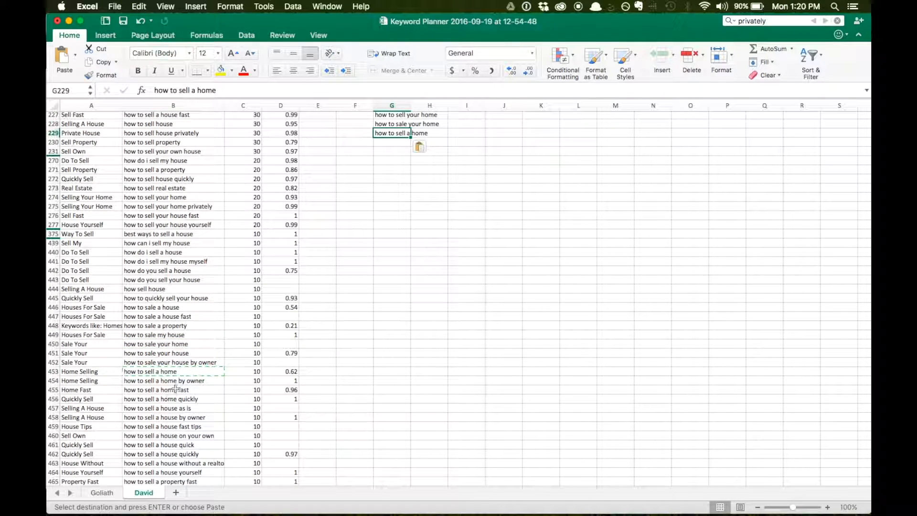
Copy the "how to sell a home" by owner, fast and quickly keywords in B454:B456 and paste them starting at G230.
click(182, 380)
click(183, 389)
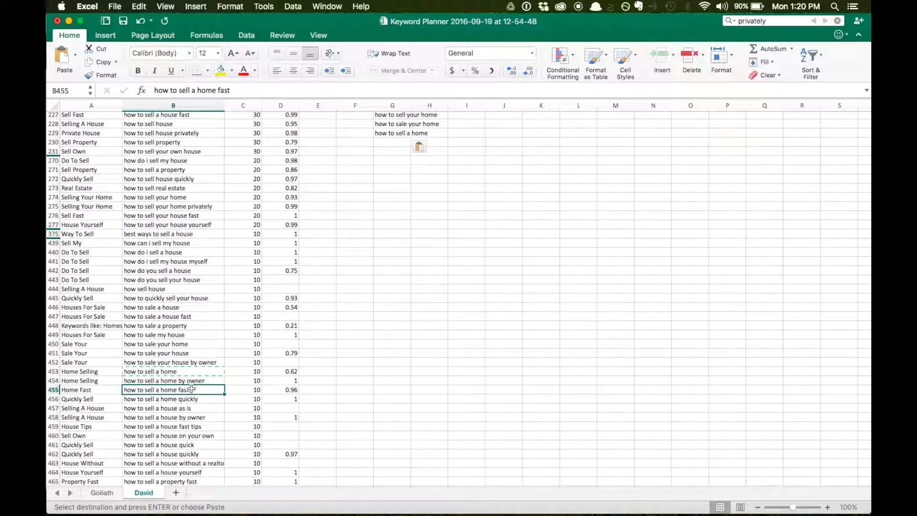
scroll(205, 389, down, 4)
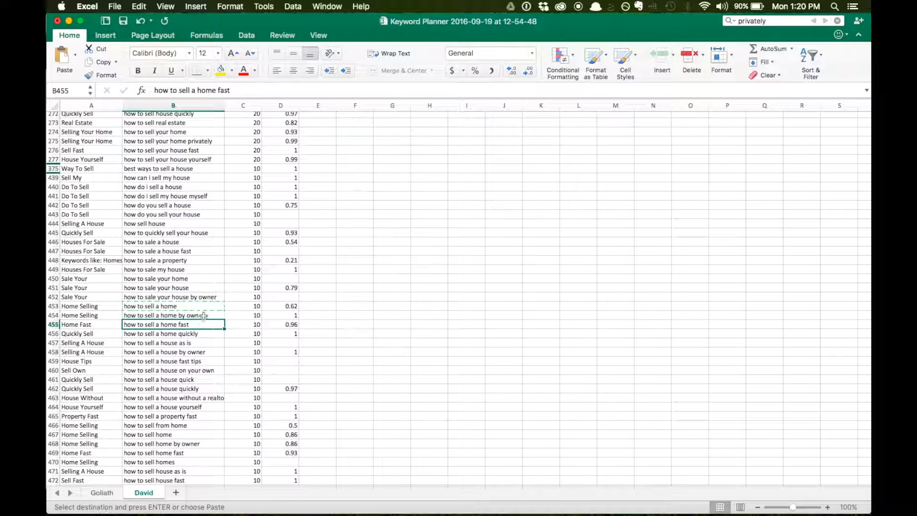
click(204, 316)
mouse_move(204, 316)
mouse_down()
mouse_move(201, 365)
mouse_move(203, 333)
mouse_up()
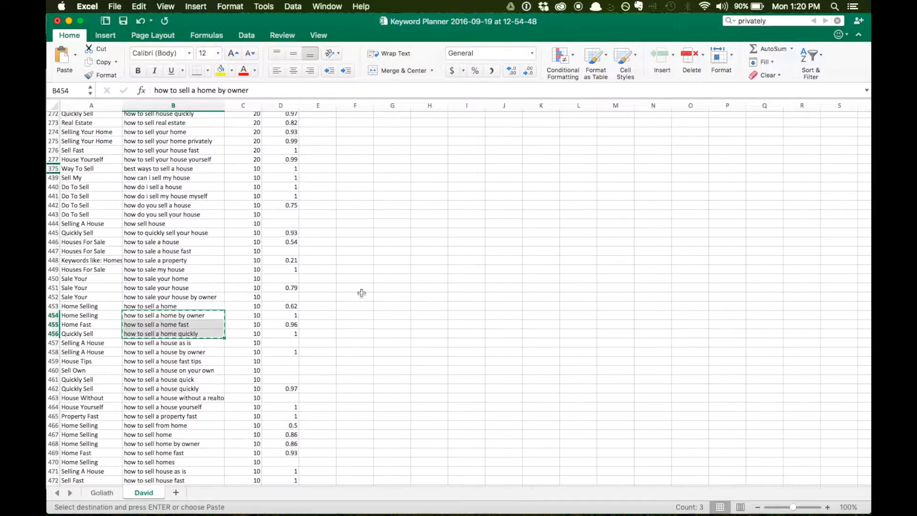
scroll(363, 293, up, 5)
click(396, 219)
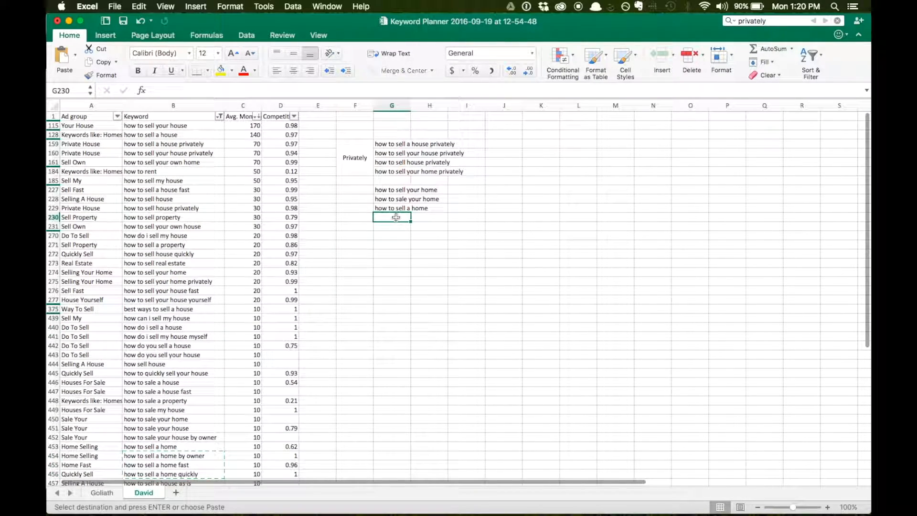
key(super+v)
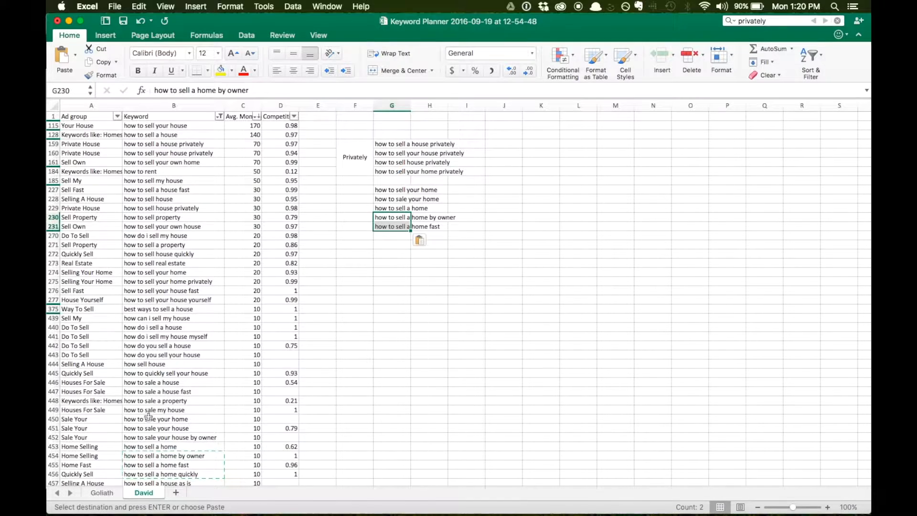
Copy the "how to sell home", "how to sell home by owner" and "how to sell home fast" keywords from B467:B469 into G270:G272.
scroll(148, 417, down, 5)
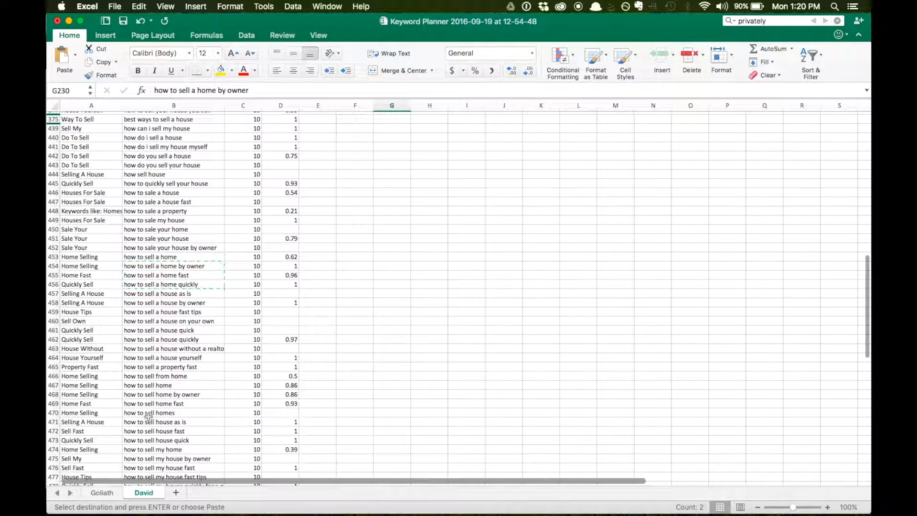
click(169, 395)
drag(172, 385, 175, 400)
key(super+c)
scroll(314, 405, up, 5)
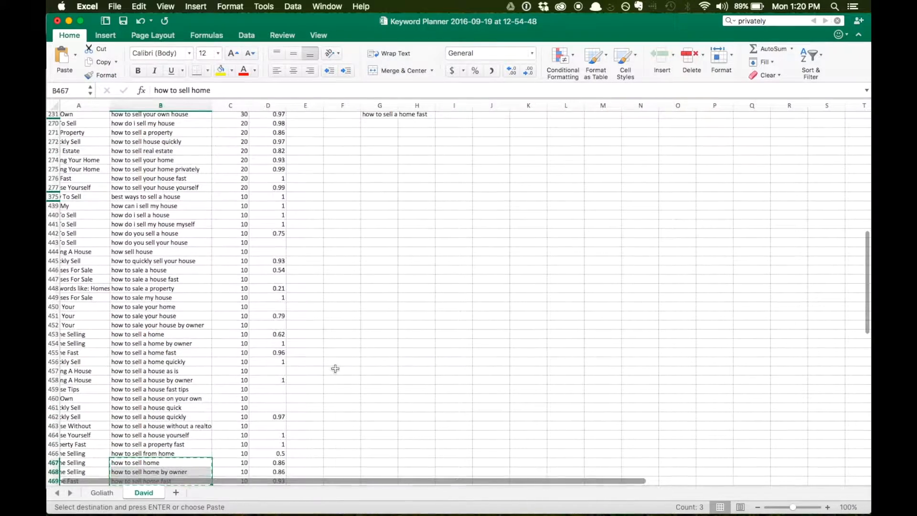
scroll(335, 369, up, 3)
click(396, 208)
key(super+v)
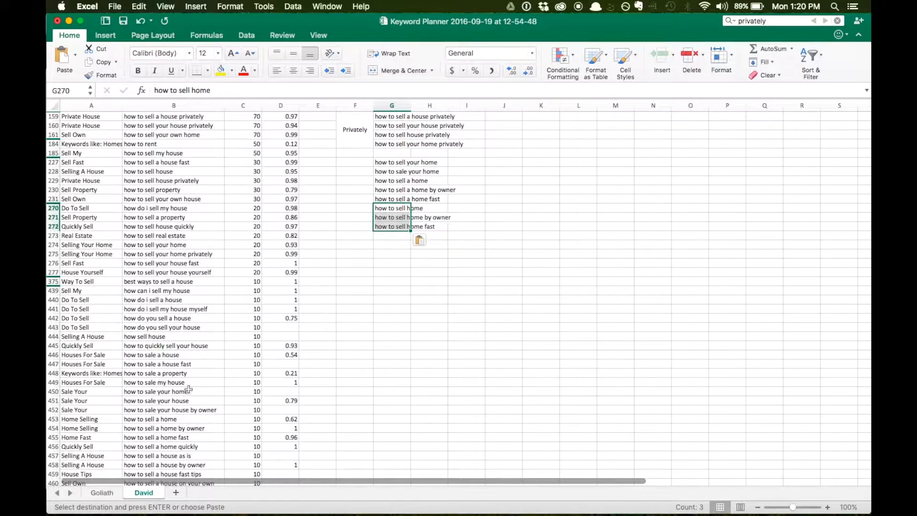
Merge and center the column F cells beside the second keyword group and label the merged cell "How to sell home".
scroll(188, 390, down, 18)
scroll(188, 389, up, 20)
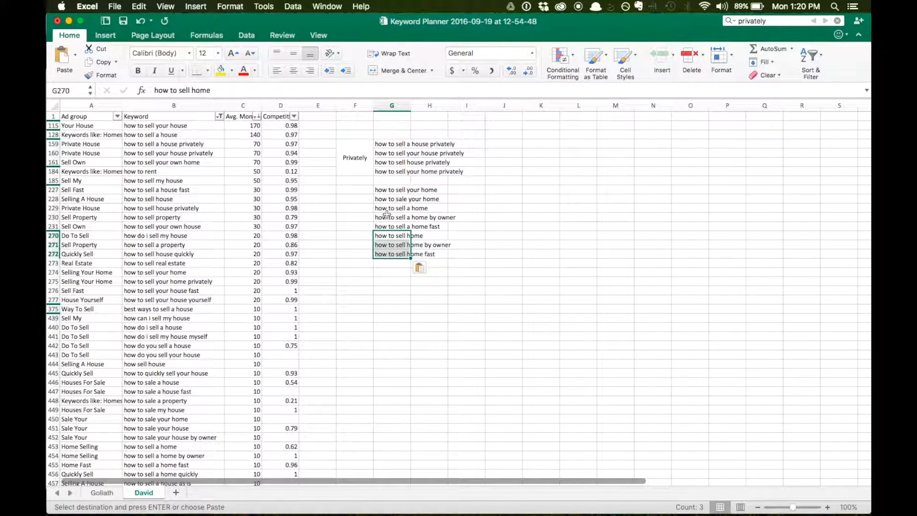
drag(359, 193, 360, 254)
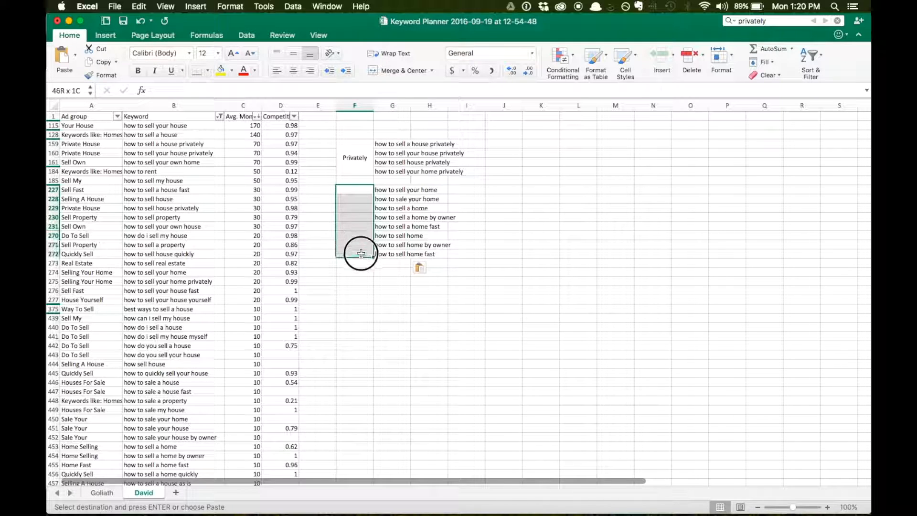
click(389, 75)
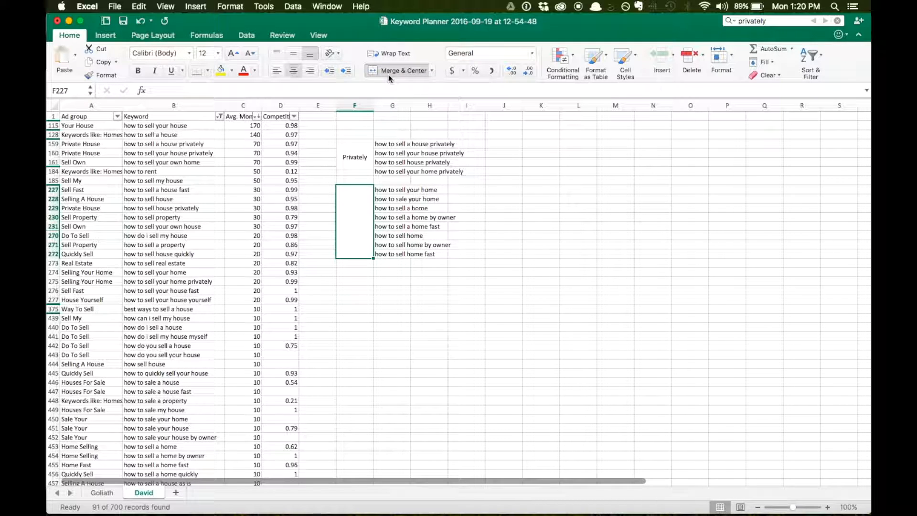
text(How t)
text(o se)
text(ll home)
key(Return)
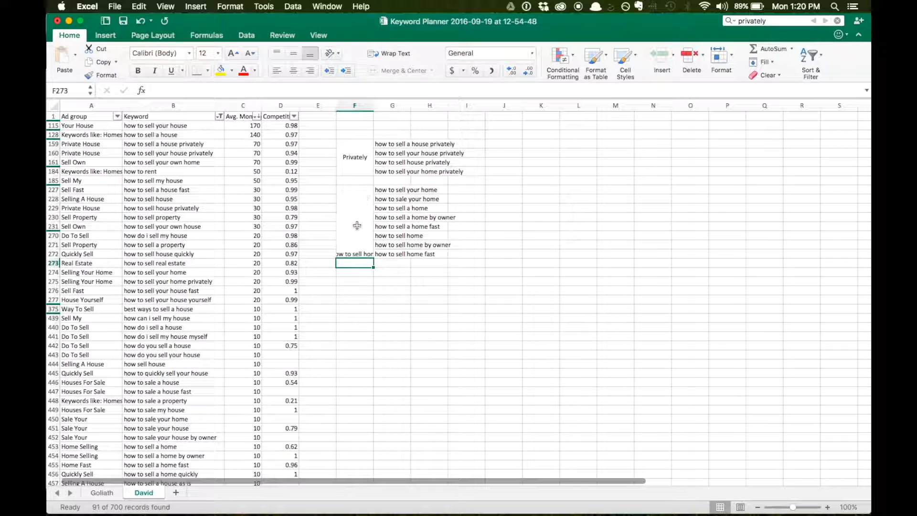
Vertically center the "How to sell home" label and wrap its text.
click(358, 219)
click(295, 54)
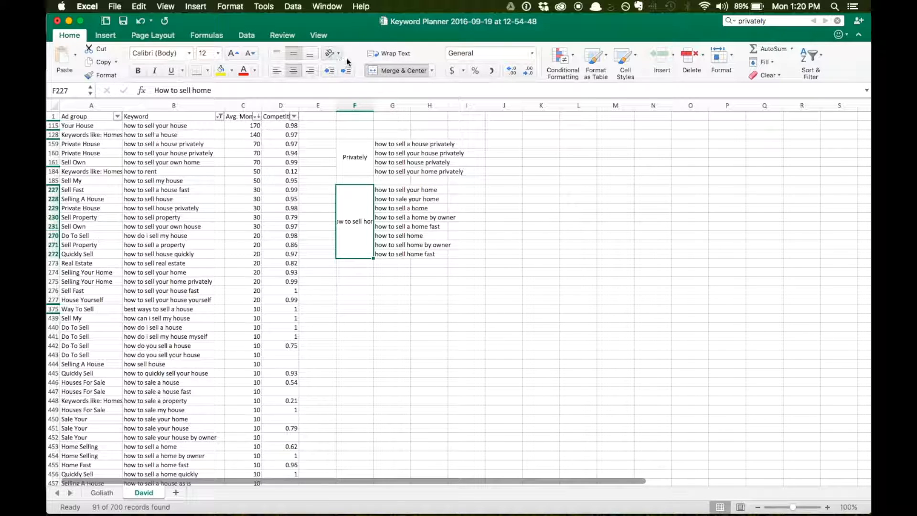
click(404, 54)
click(464, 300)
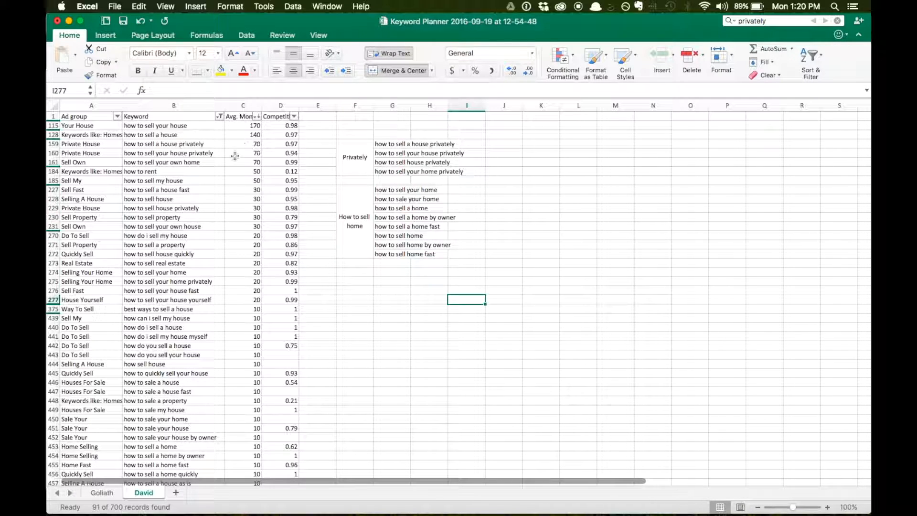
Review the rest of the filtered keyword list, then examine the two labelled keyword groups in columns F and G.
scroll(204, 393, down, 15)
scroll(205, 393, down, 5)
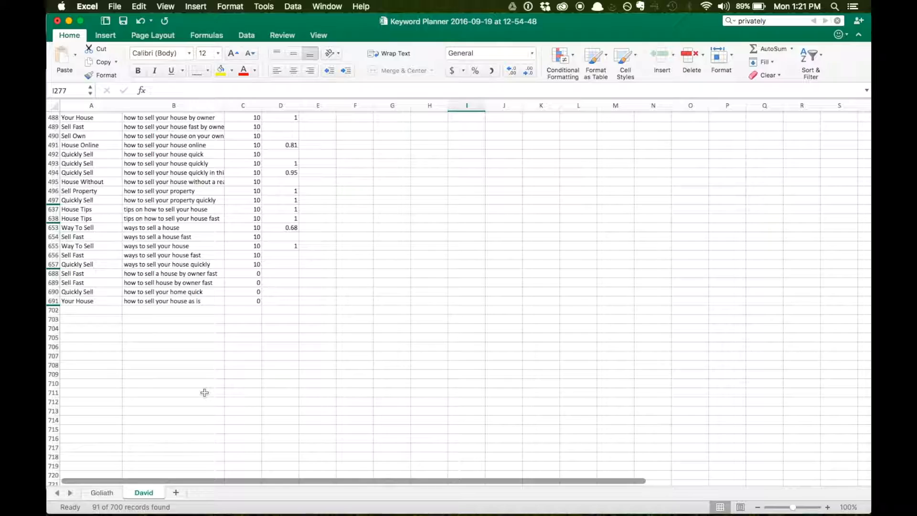
scroll(205, 393, up, 12)
scroll(205, 393, up, 13)
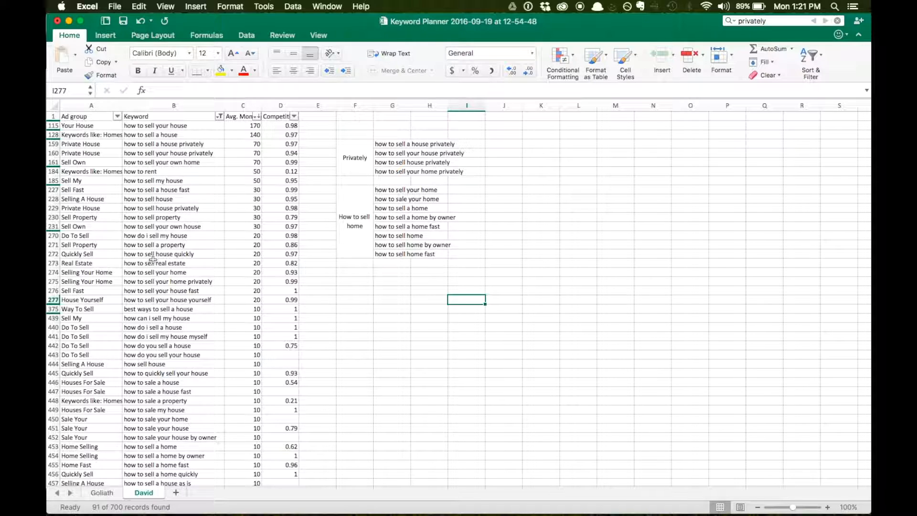
click(361, 193)
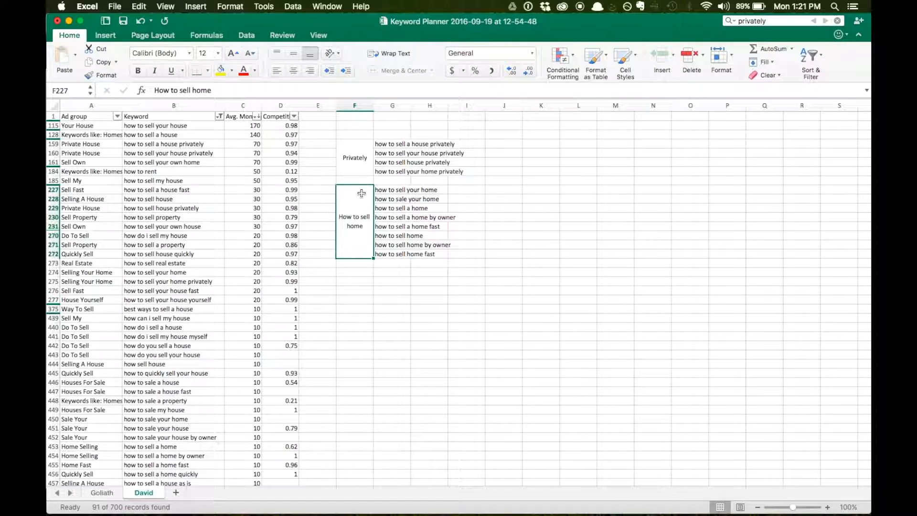
click(361, 149)
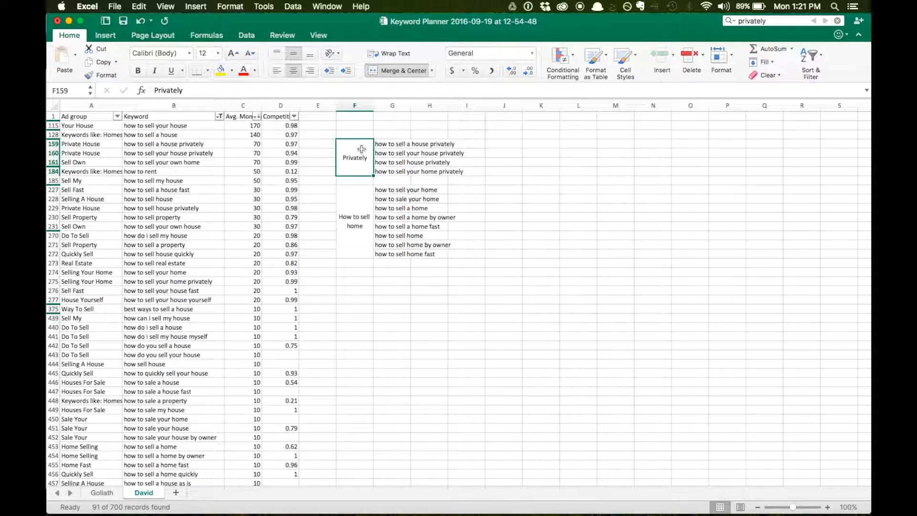
drag(378, 143, 387, 168)
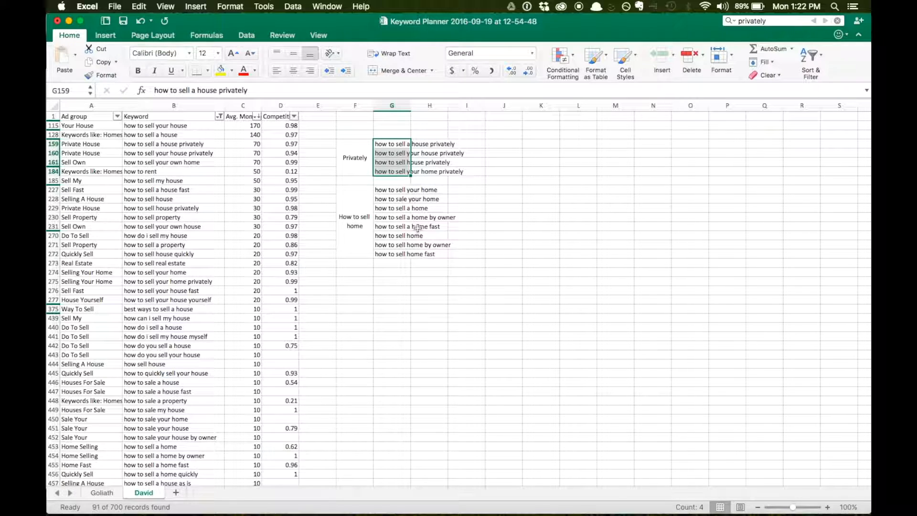
click(478, 226)
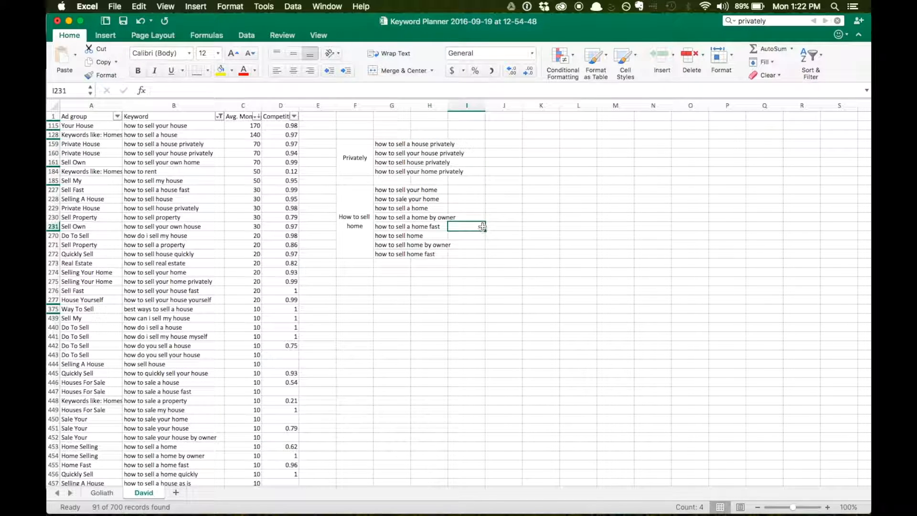